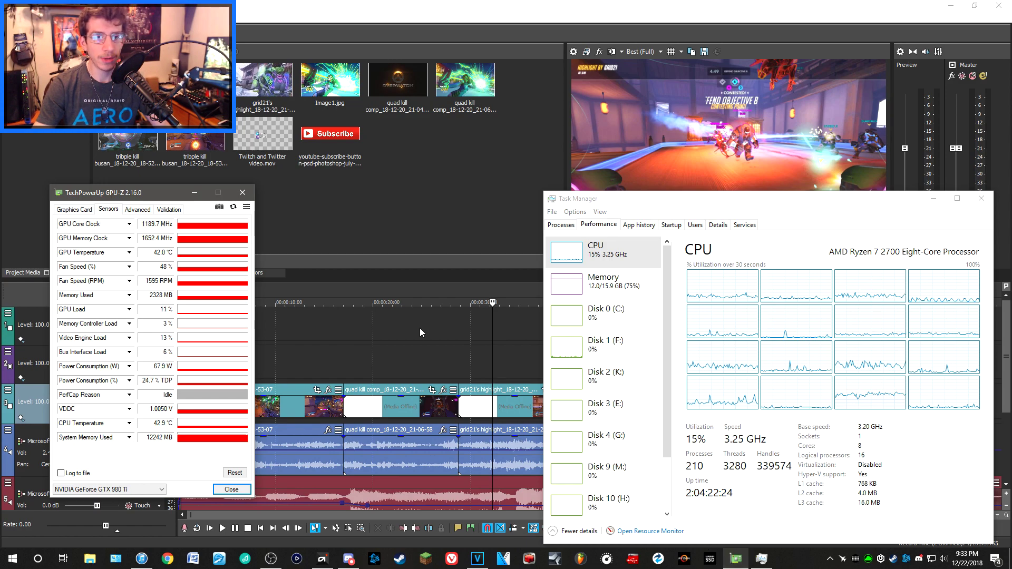
Step: Bring the VEGAS editor back in front of the GPU-Z and Task Manager windows
{"action": "left_click", "coordinate": [419, 327]}
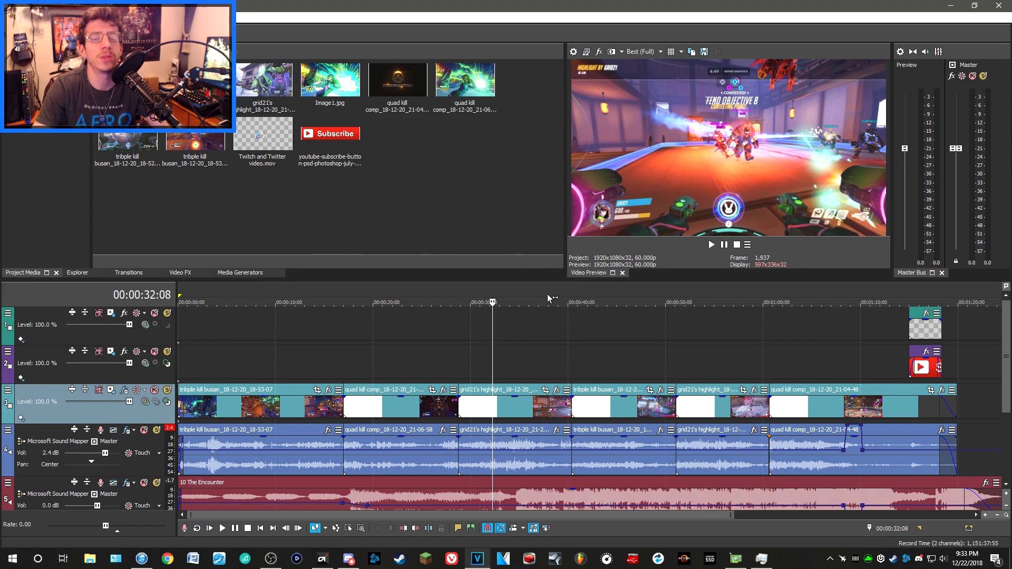
Step: Bring up the GPU-Z sensor readings and move its window over the timeline, then left
{"action": "scroll", "coordinate": [1007, 327], "scroll_direction": "down", "scroll_amount": 3}
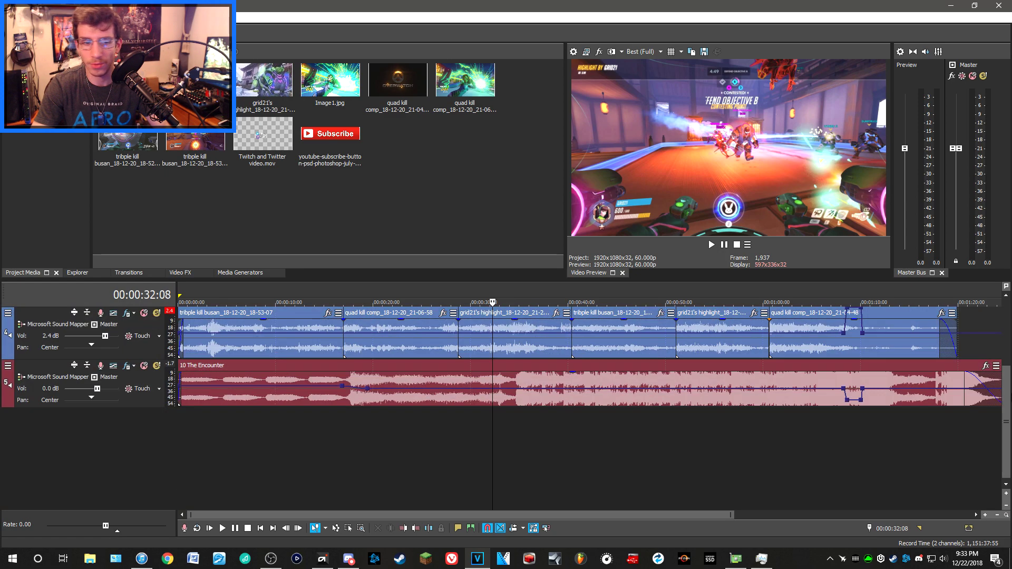
{"action": "scroll", "coordinate": [1007, 327], "scroll_direction": "up", "scroll_amount": 3}
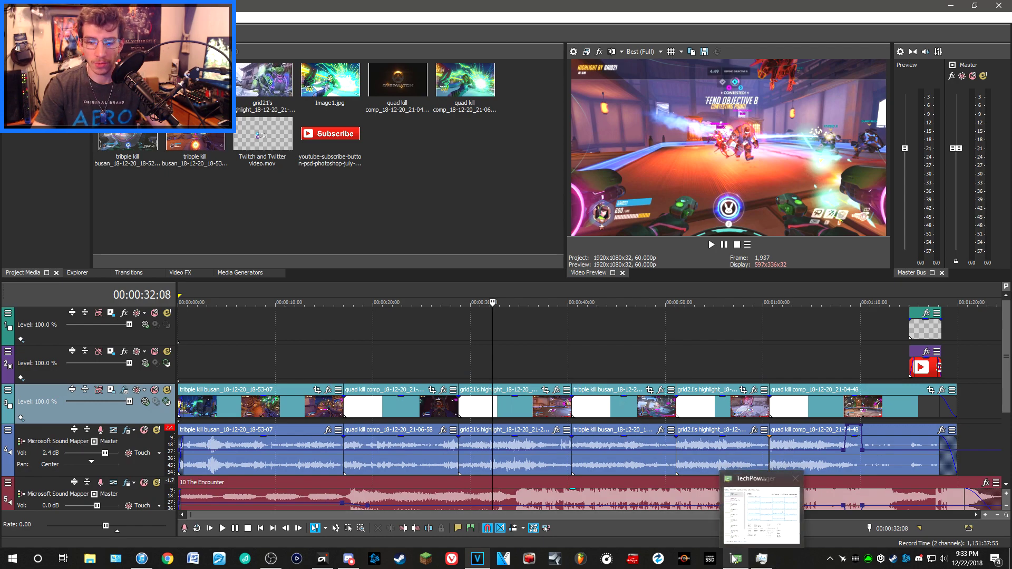
{"action": "left_click", "coordinate": [748, 521]}
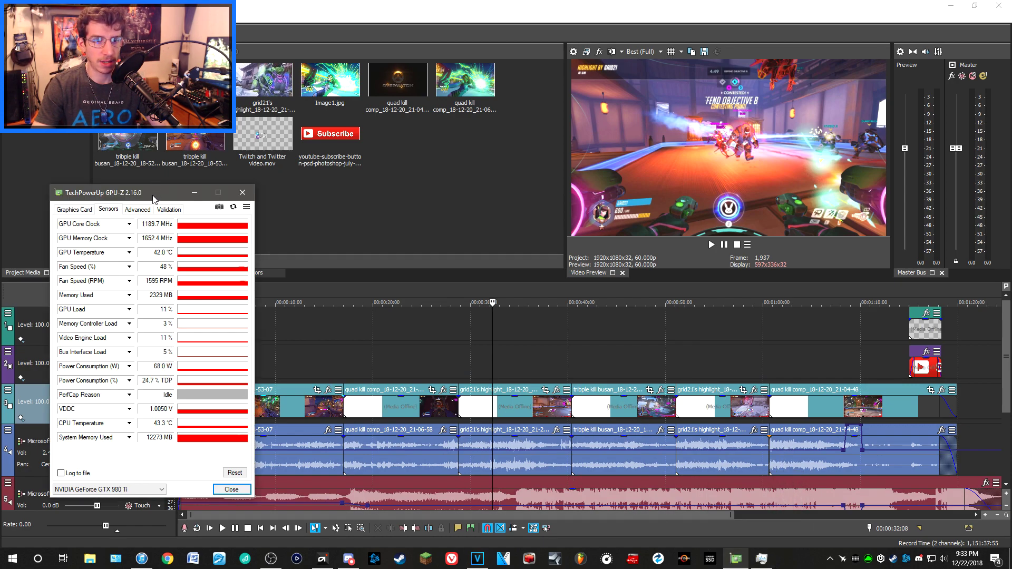
{"action": "left_click_drag", "start_coordinate": [154, 198], "coordinate": [468, 177]}
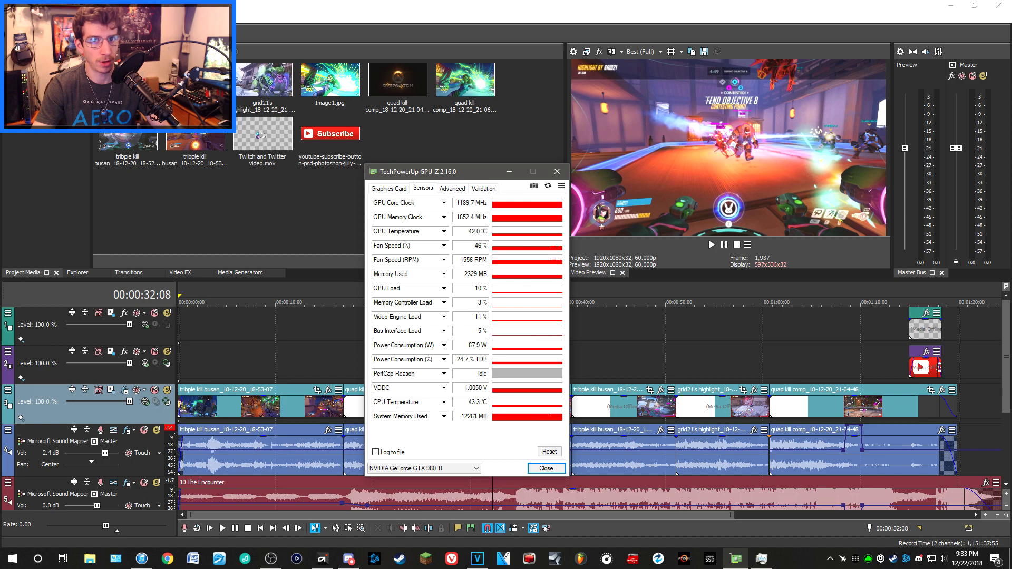
{"action": "left_click_drag", "start_coordinate": [463, 178], "coordinate": [236, 205]}
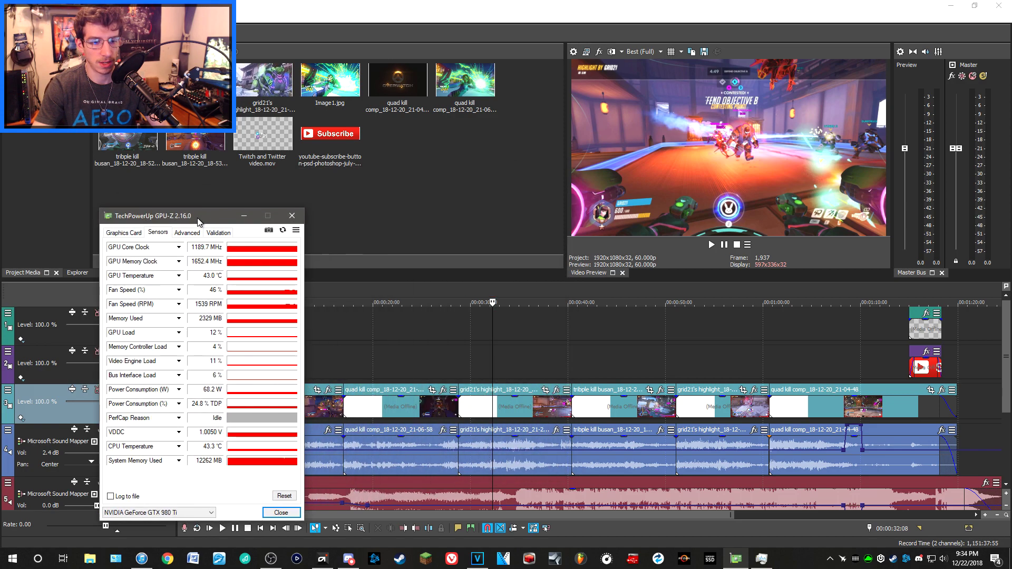
Step: Return to the editor and open track 3's Brightness and Contrast effect
{"action": "left_click_drag", "start_coordinate": [199, 222], "coordinate": [200, 222]}
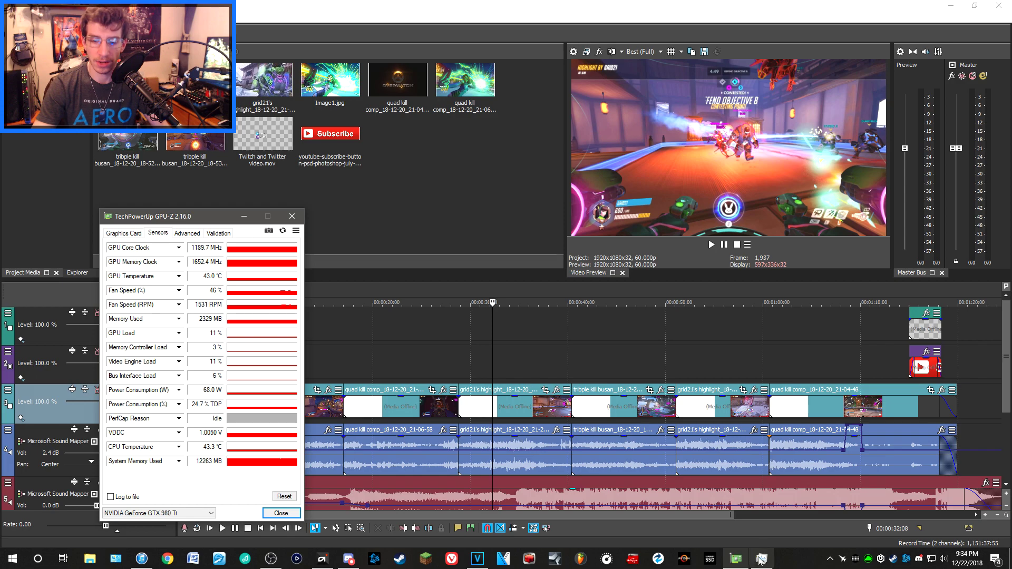
{"action": "left_click", "coordinate": [435, 357]}
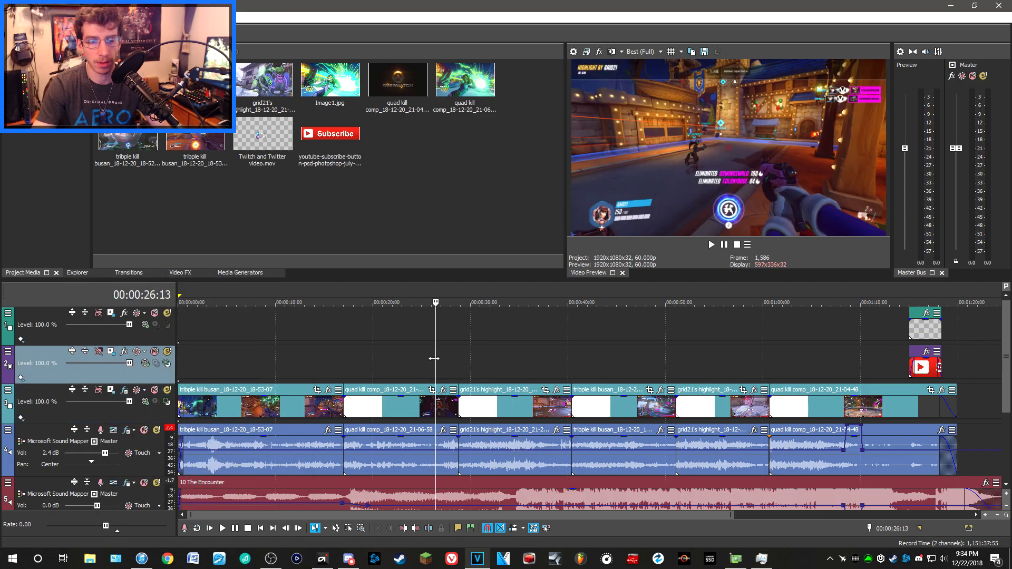
{"action": "left_click", "coordinate": [124, 391]}
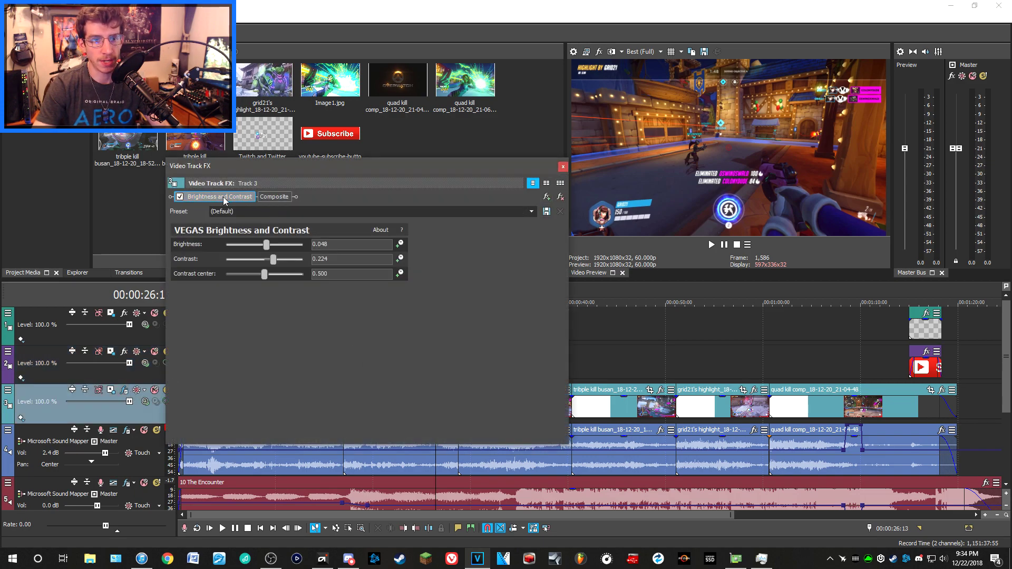
{"action": "left_click", "coordinate": [562, 167]}
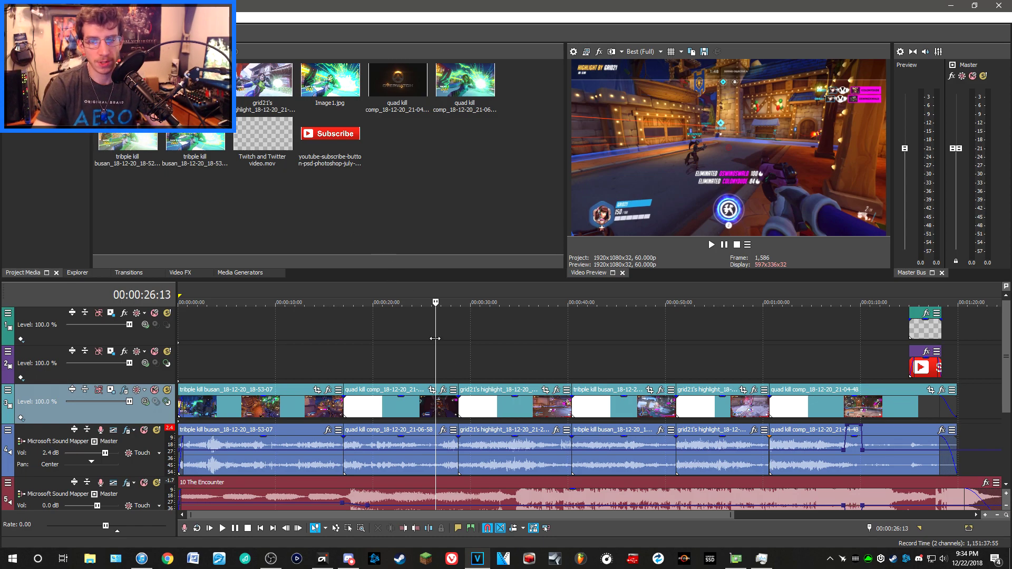
Step: Scrub the reel preview, check CPU usage in Task Manager, then open the preview's options menu
{"action": "left_click_drag", "start_coordinate": [440, 365], "coordinate": [378, 381]}
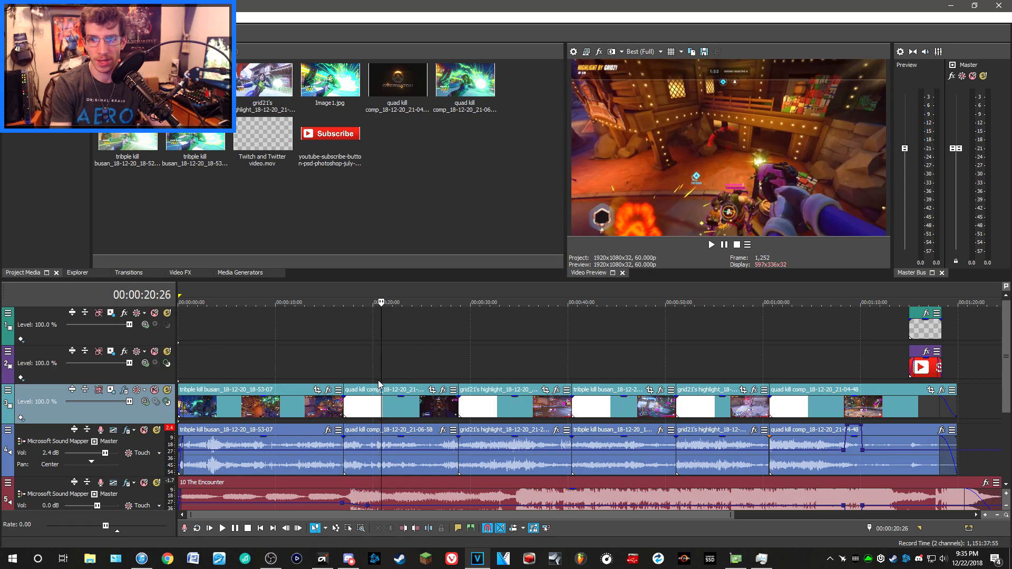
{"action": "left_click_drag", "start_coordinate": [377, 381], "coordinate": [489, 380]}
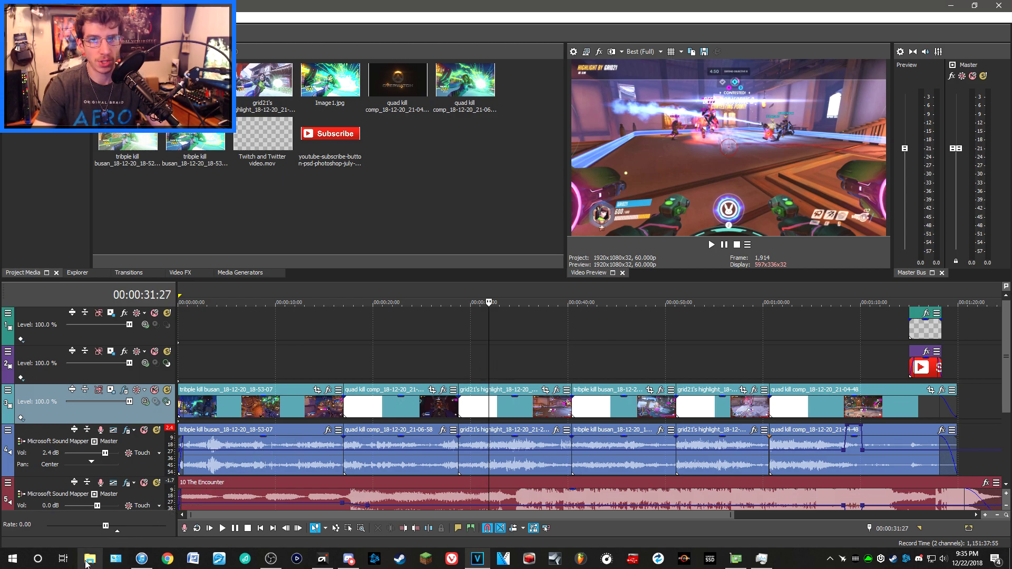
{"action": "left_click", "coordinate": [761, 558]}
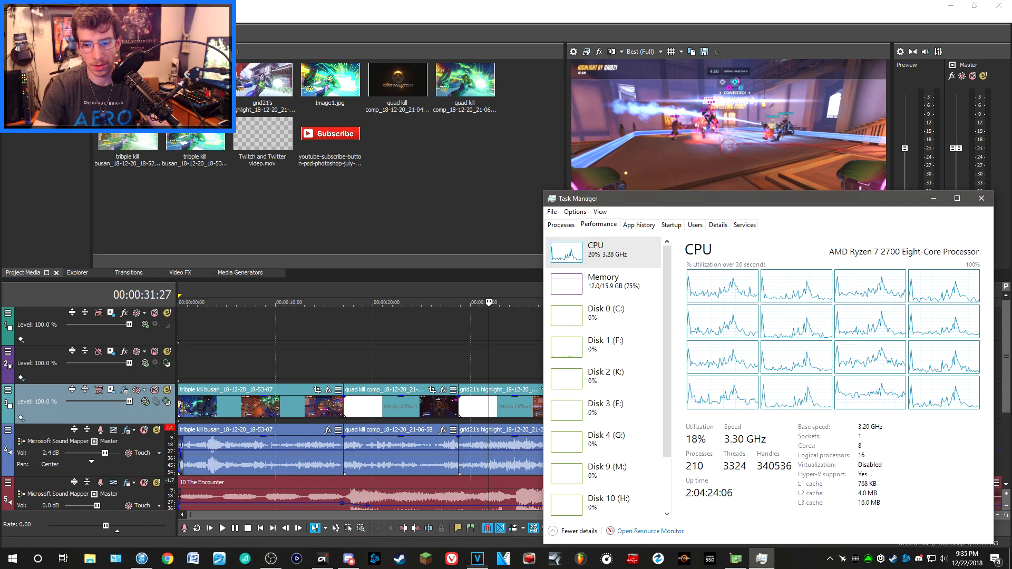
{"action": "left_click", "coordinate": [729, 98]}
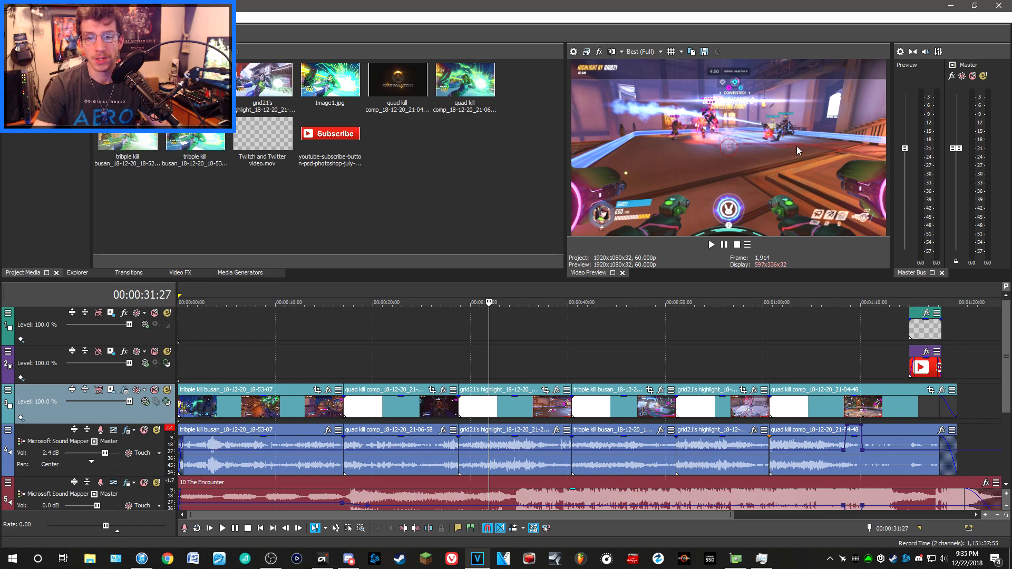
{"action": "right_click", "coordinate": [624, 129]}
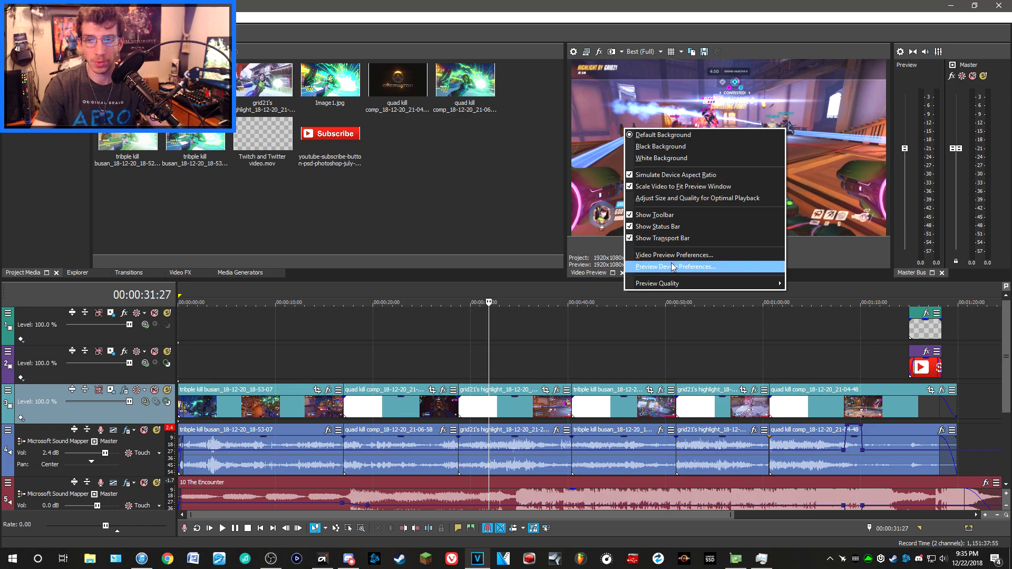
{"action": "left_click", "coordinate": [672, 267]}
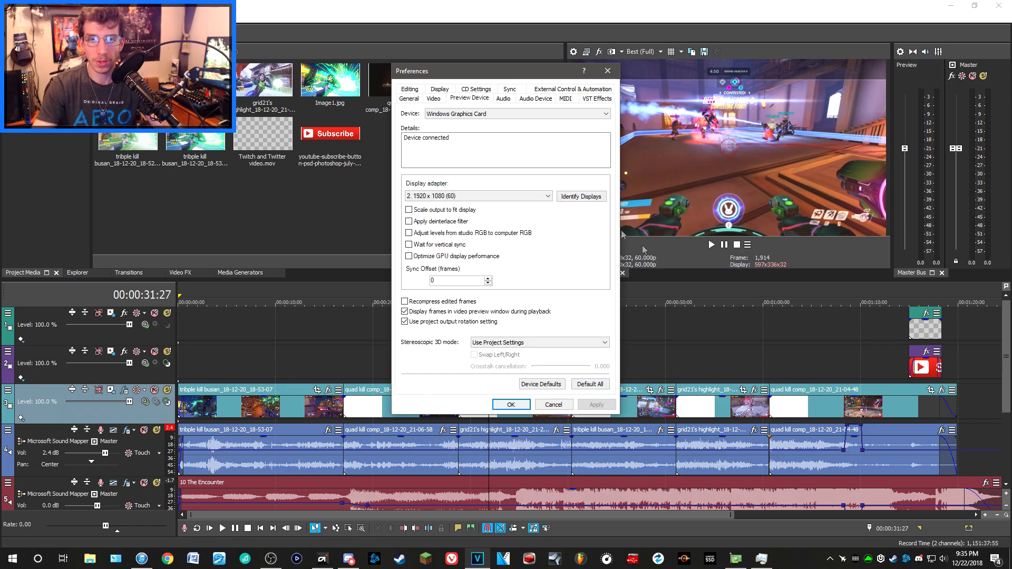
{"action": "left_click", "coordinate": [441, 100]}
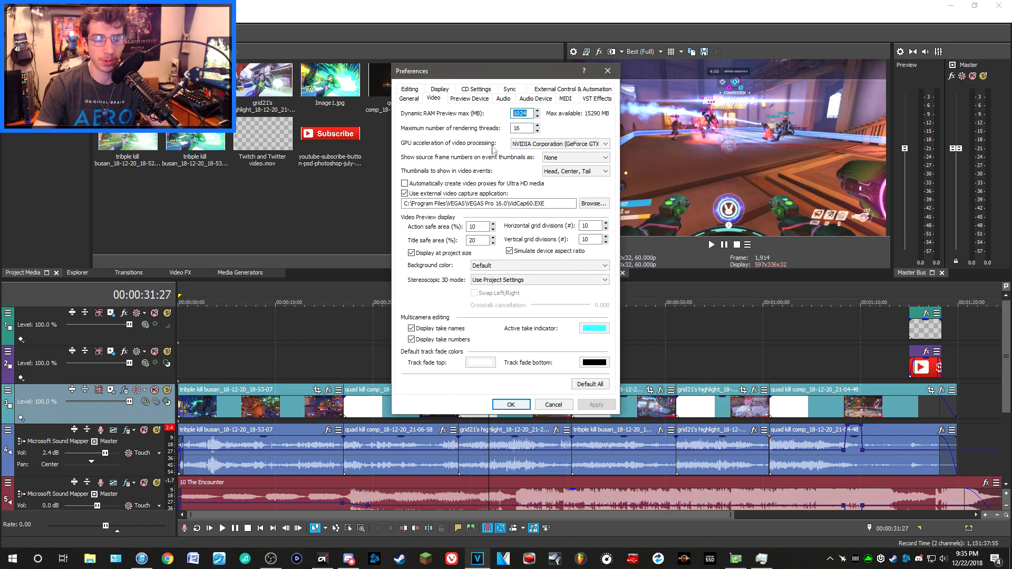
{"action": "left_click", "coordinate": [600, 144]}
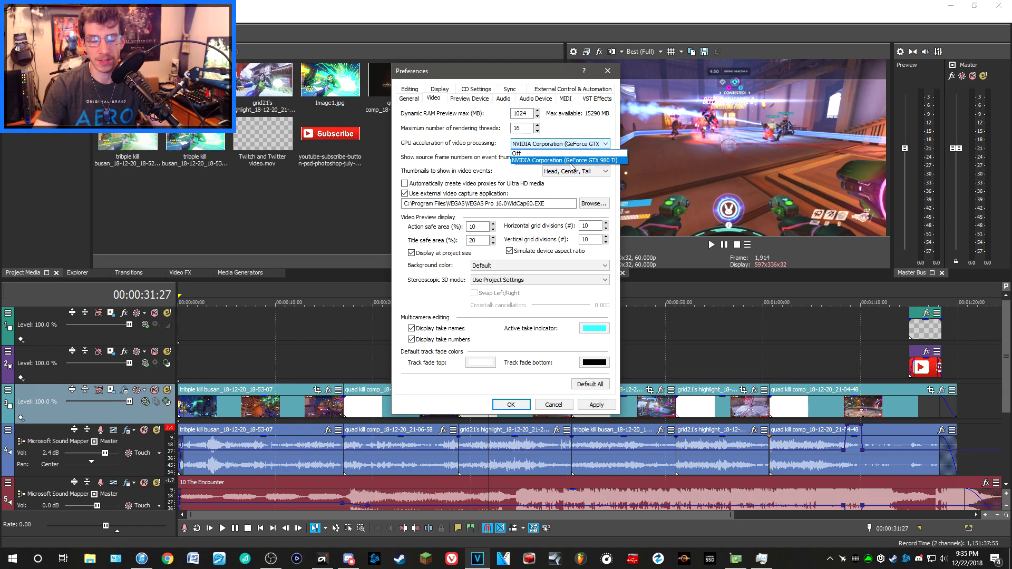
{"action": "left_click", "coordinate": [455, 175]}
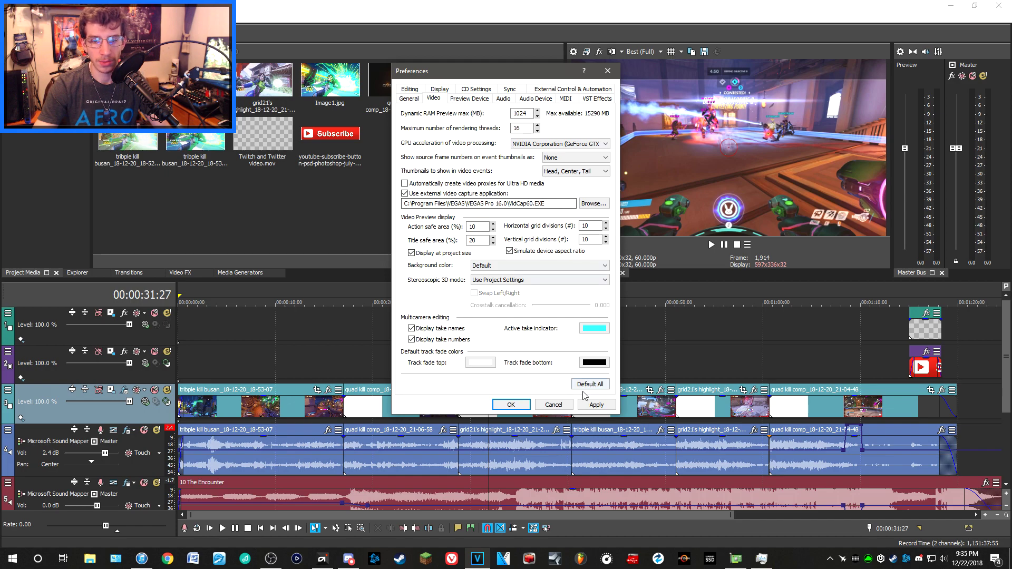
{"action": "left_click", "coordinate": [553, 404]}
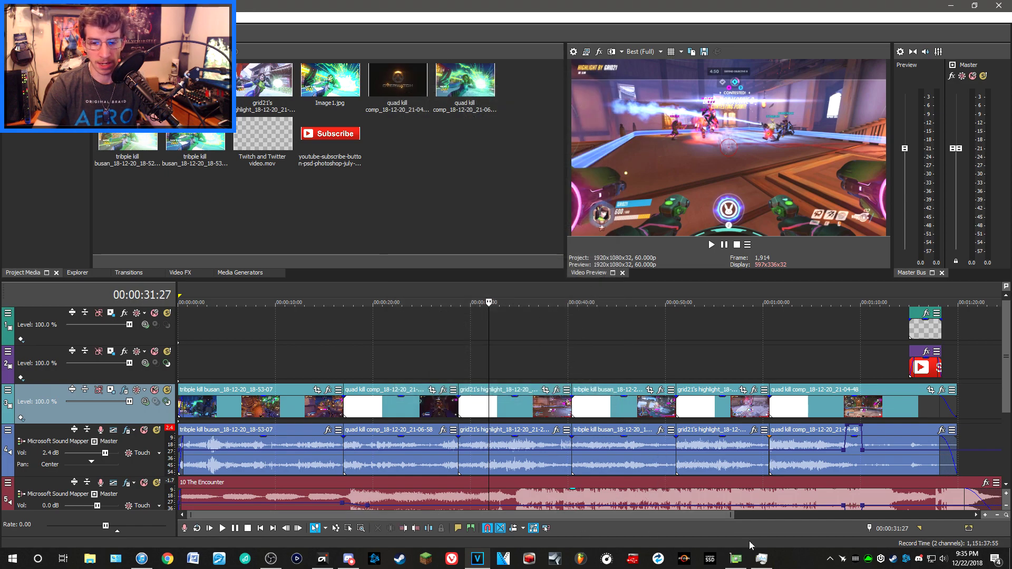
Step: Un-maximize the editor into the top-right corner with GPU-Z moved to the left
{"action": "left_click", "coordinate": [736, 558]}
{"action": "left_click_drag", "start_coordinate": [639, 5], "coordinate": [675, 20]}
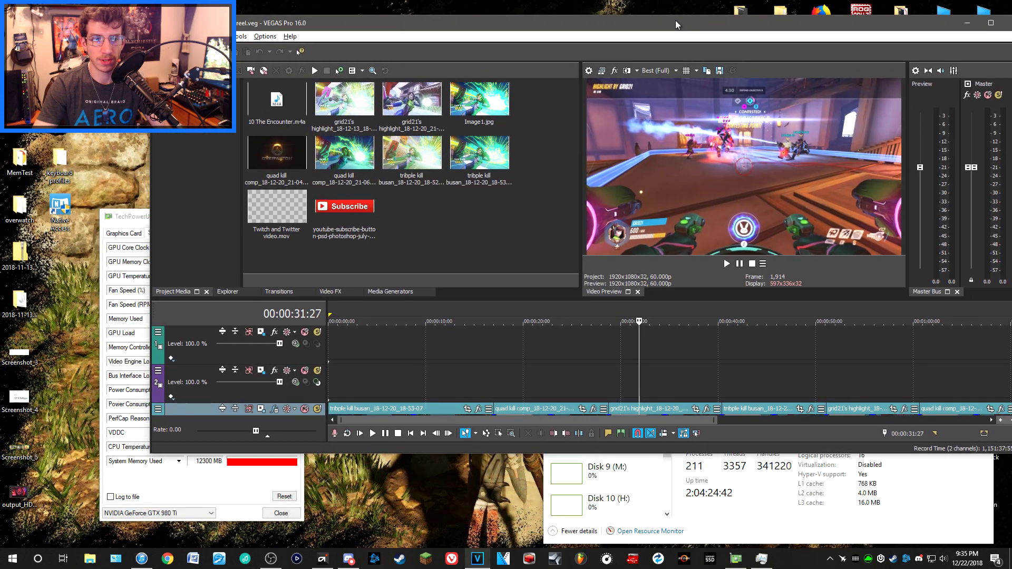
{"action": "left_click_drag", "start_coordinate": [146, 216], "coordinate": [1, 187]}
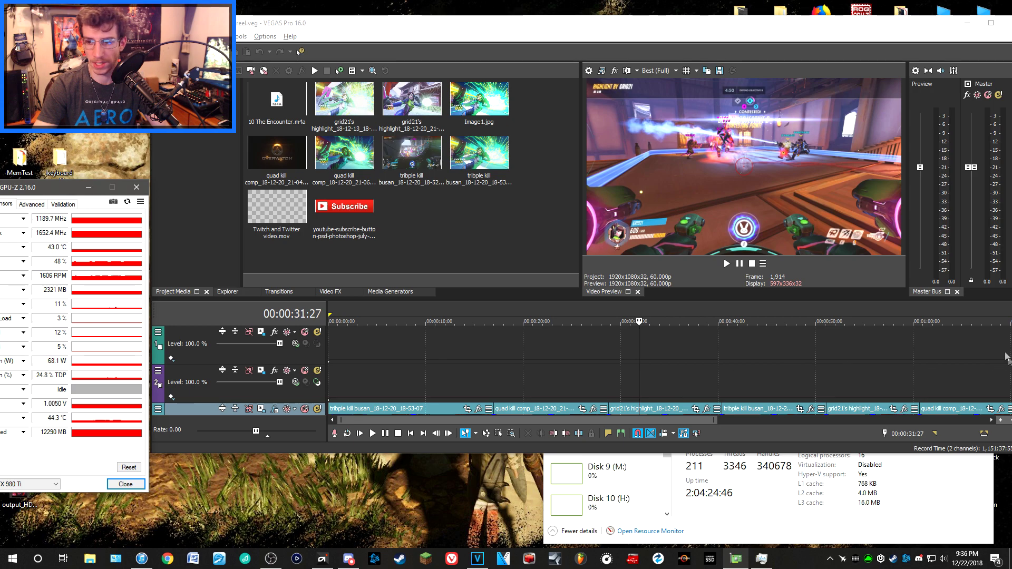
{"action": "left_click", "coordinate": [833, 22]}
{"action": "left_click_drag", "start_coordinate": [843, 24], "coordinate": [839, 1]}
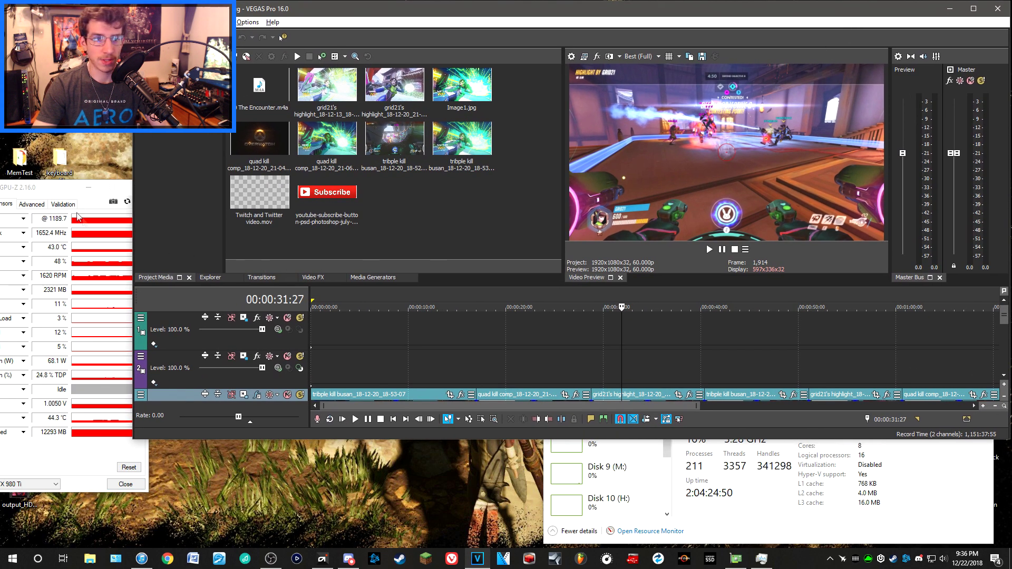
{"action": "key", "text": "alt+Tab"}
Step: Play the reel from 00:00:08:29 with the GPU-Z window fully onscreen
{"action": "left_click_drag", "start_coordinate": [1005, 321], "coordinate": [1005, 337]}
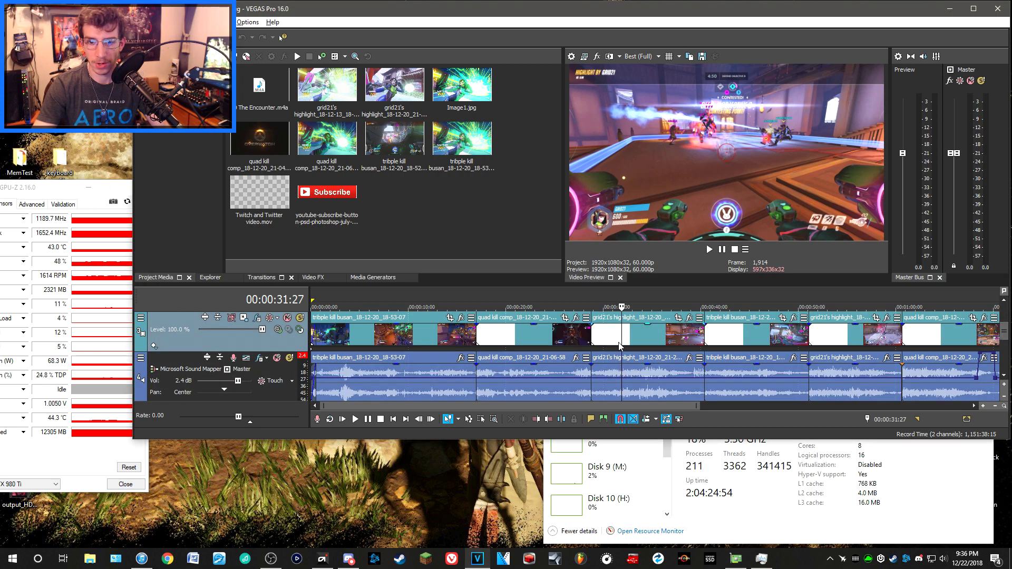
{"action": "mouse_move", "coordinate": [422, 346]}
{"action": "left_mouse_down"}
{"action": "mouse_move", "coordinate": [397, 346]}
{"action": "mouse_move", "coordinate": [421, 347]}
{"action": "left_mouse_up"}
{"action": "key", "text": "space"}
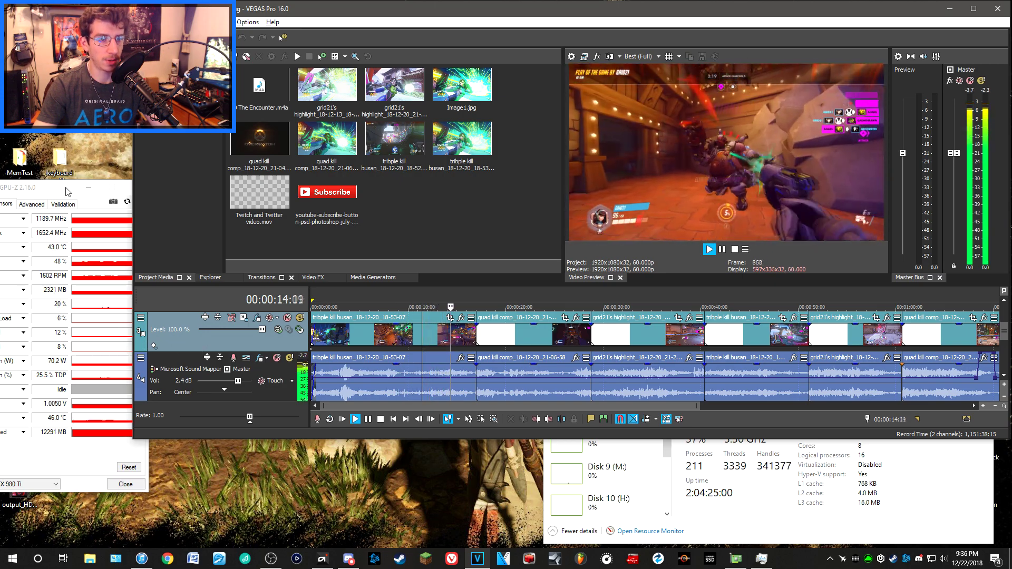
{"action": "left_click_drag", "start_coordinate": [68, 191], "coordinate": [138, 221]}
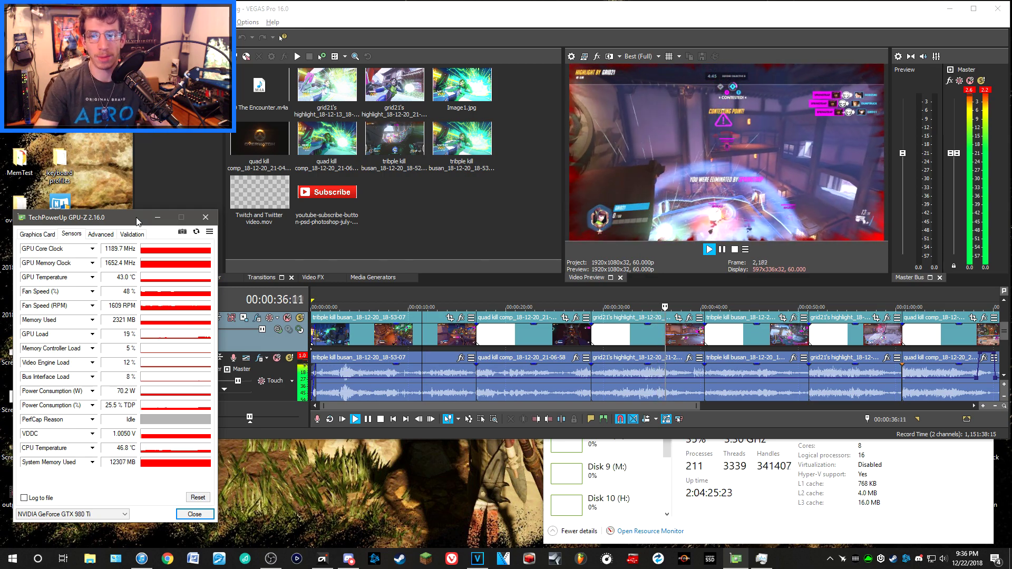
Step: Stop playback and scrub the playhead from about 8 seconds forward to 00:00:20:26
{"action": "left_click", "coordinate": [736, 251]}
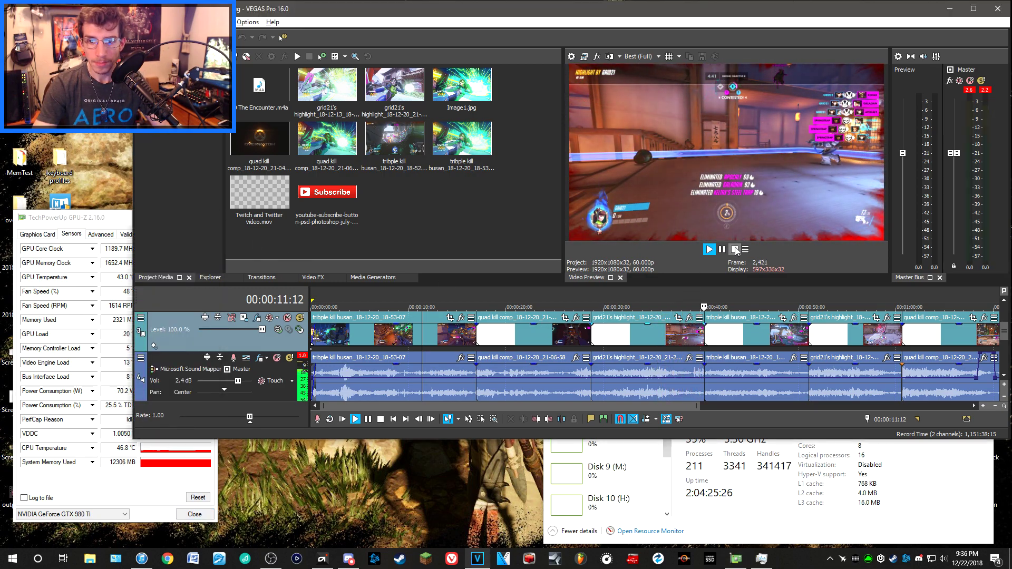
{"action": "left_click", "coordinate": [395, 334]}
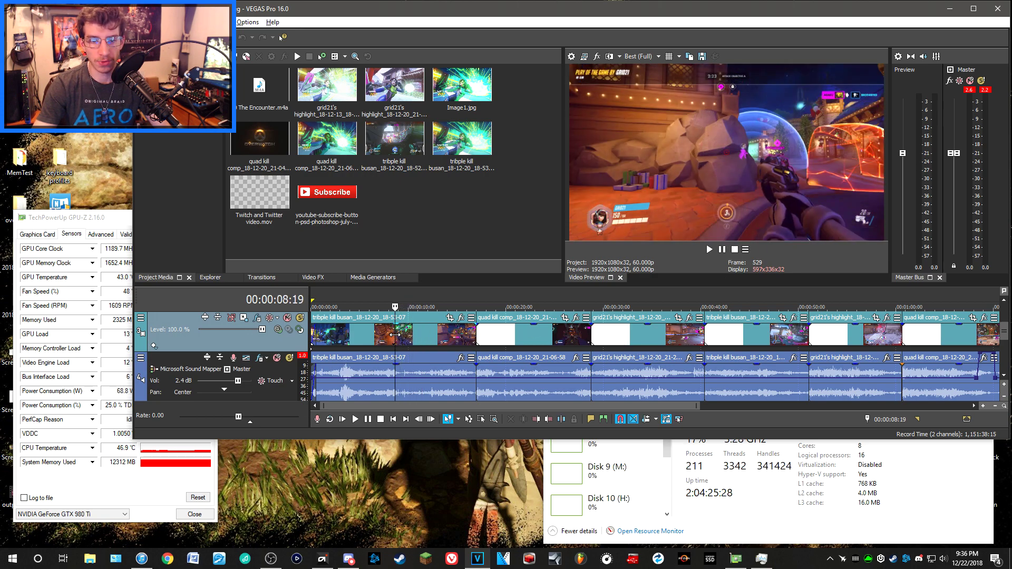
{"action": "left_click_drag", "start_coordinate": [395, 334], "coordinate": [514, 334]}
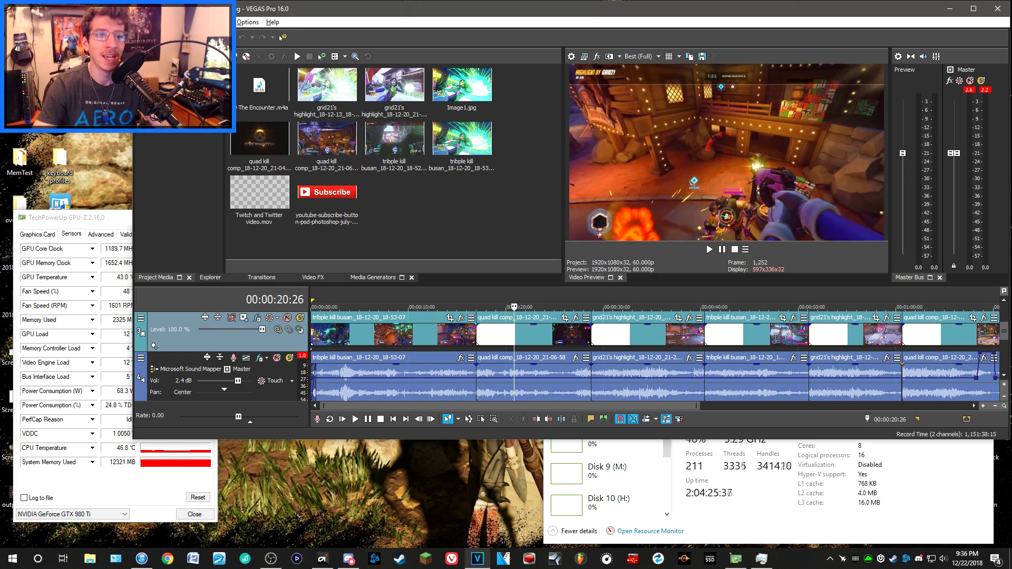
Step: Open Render As and pick the MAGIX AVC/AAC MP4 format
{"action": "key", "text": "alt+f"}
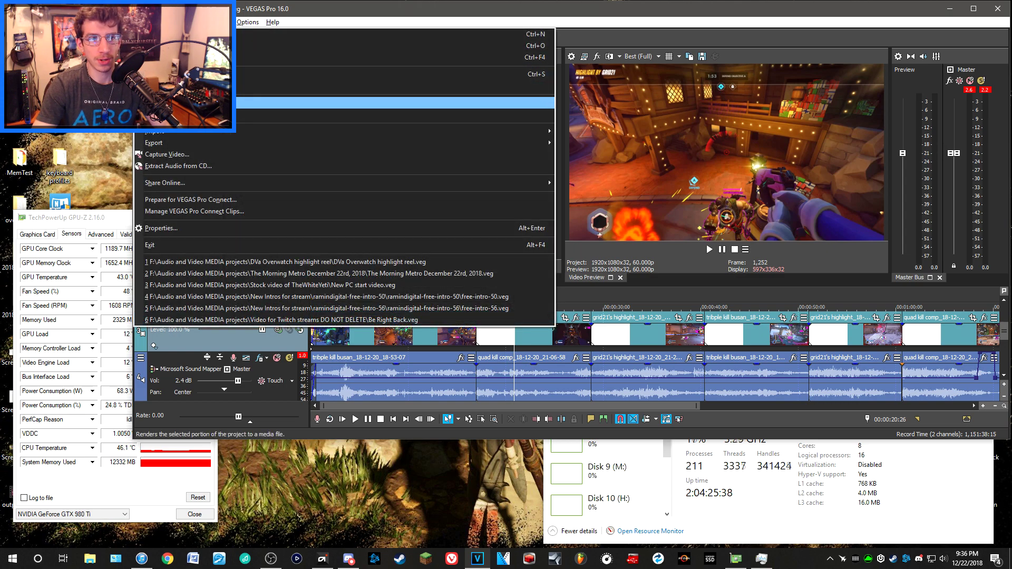
{"action": "key", "text": "Return"}
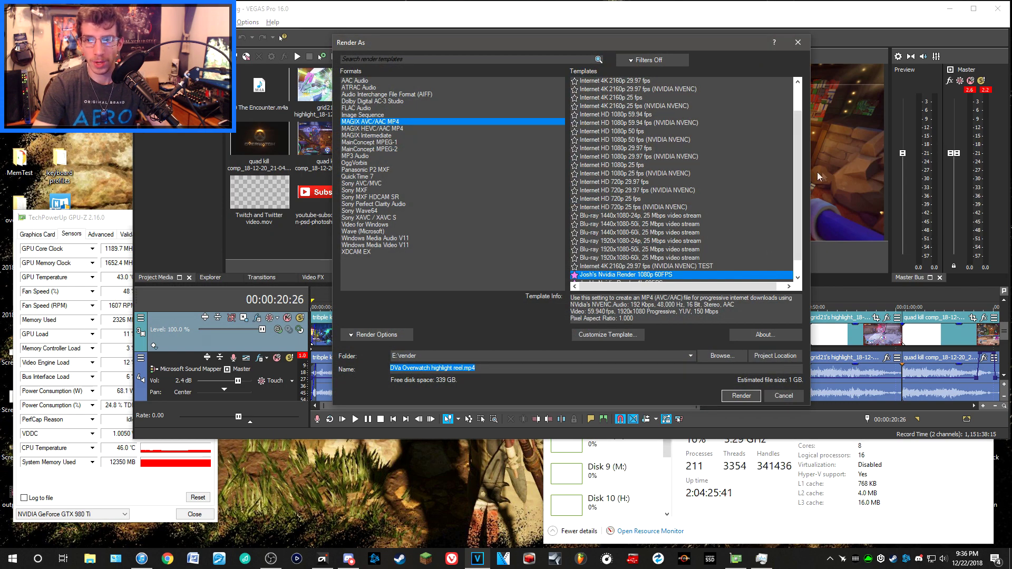
{"action": "scroll", "coordinate": [685, 179], "scroll_direction": "down", "scroll_amount": 1}
{"action": "left_click", "coordinate": [395, 123]}
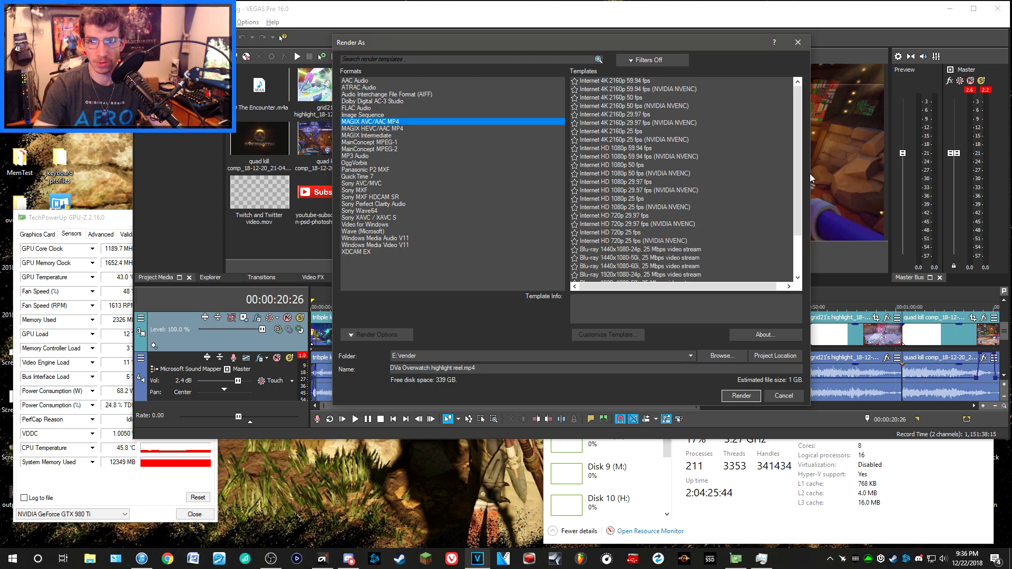
Step: Choose the custom NVIDIA 1080p 60FPS template, comparing the 4K one, and open its Custom Settings
{"action": "scroll", "coordinate": [748, 229], "scroll_direction": "down", "scroll_amount": 2}
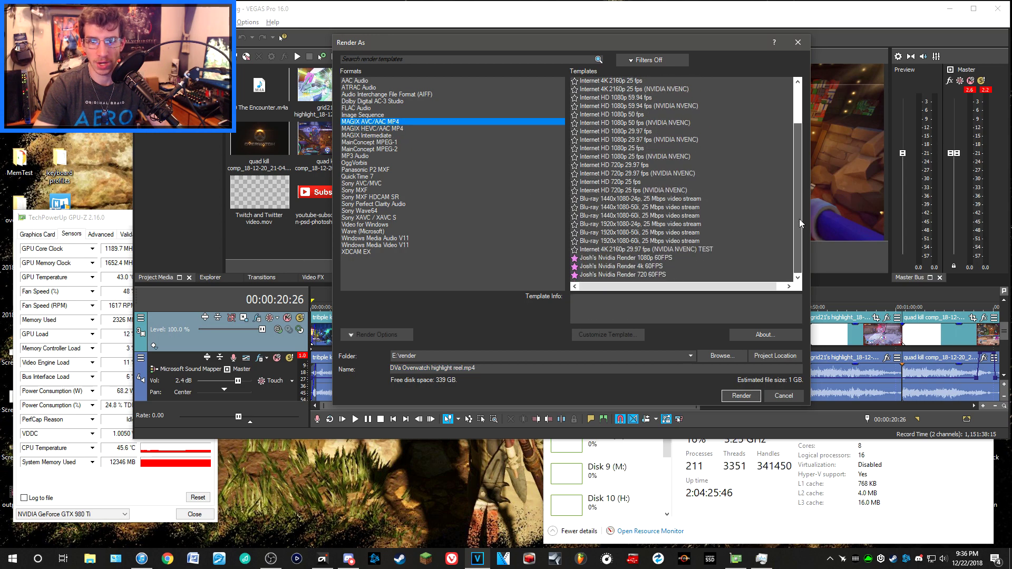
{"action": "left_click", "coordinate": [649, 258]}
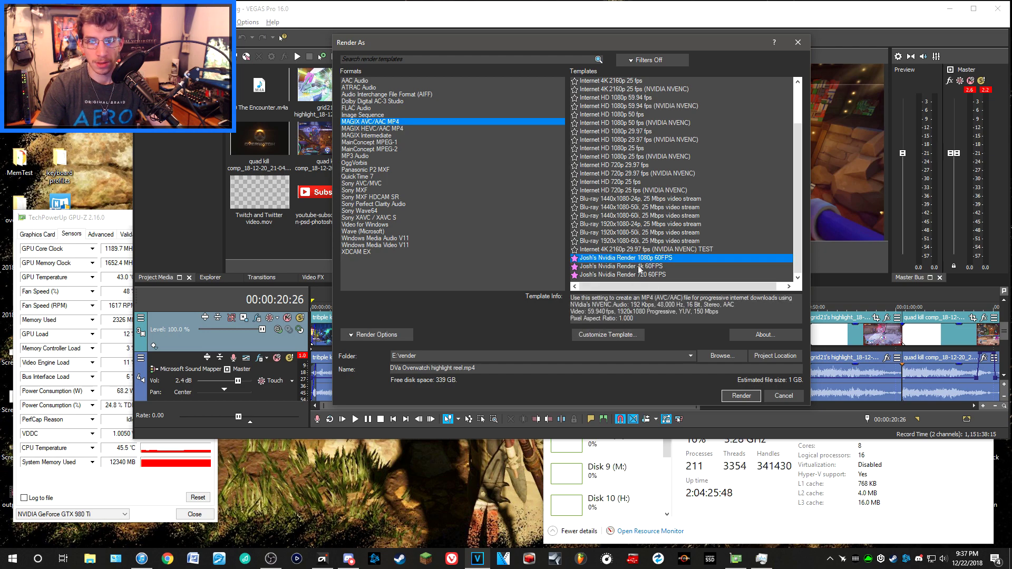
{"action": "left_click", "coordinate": [639, 267]}
{"action": "left_click", "coordinate": [640, 258]}
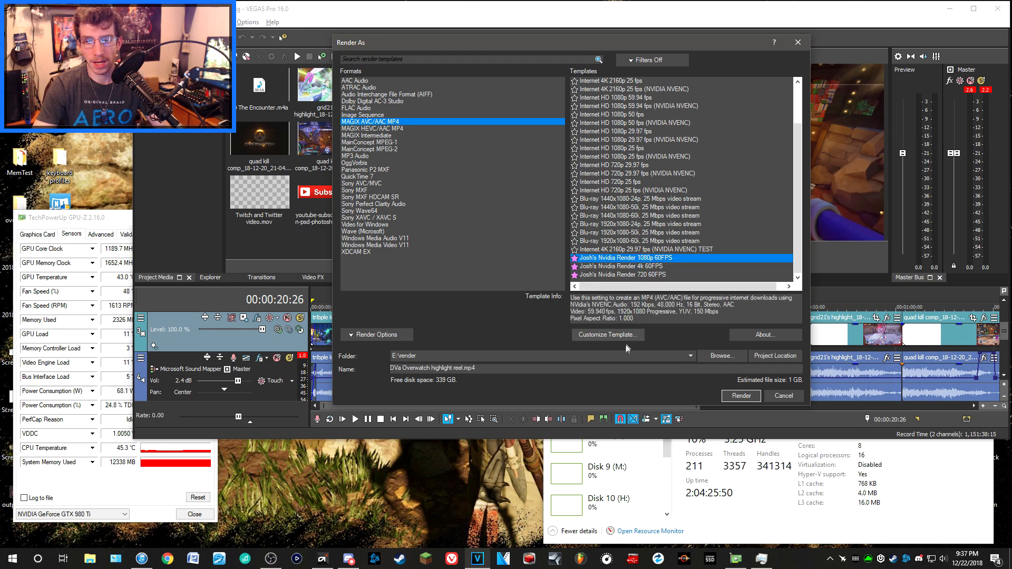
{"action": "left_click", "coordinate": [621, 335]}
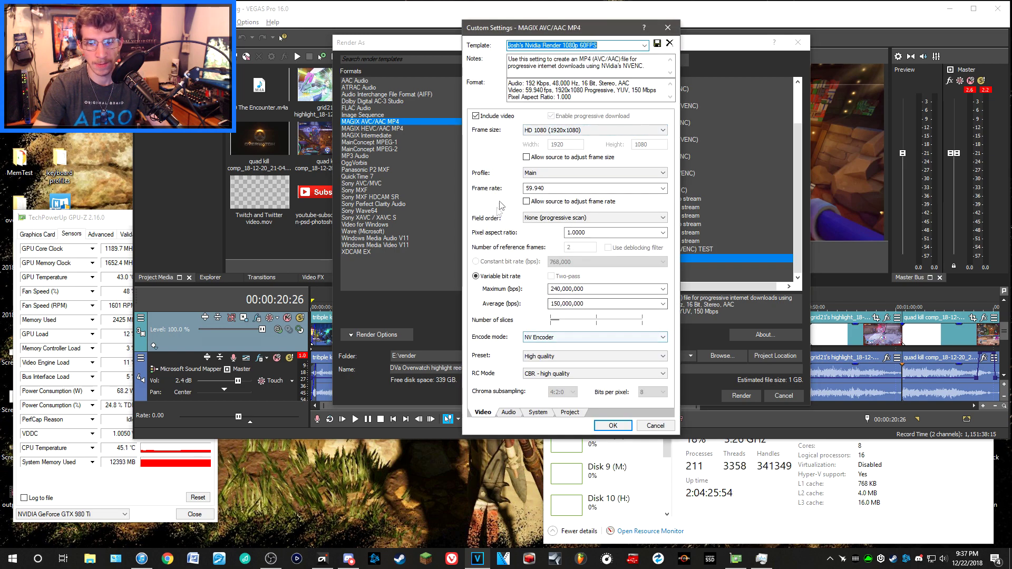
Step: Keep NV Encoder as the encode mode, glance at GPU-Z, and close Custom Settings unsaved
{"action": "left_click", "coordinate": [568, 340]}
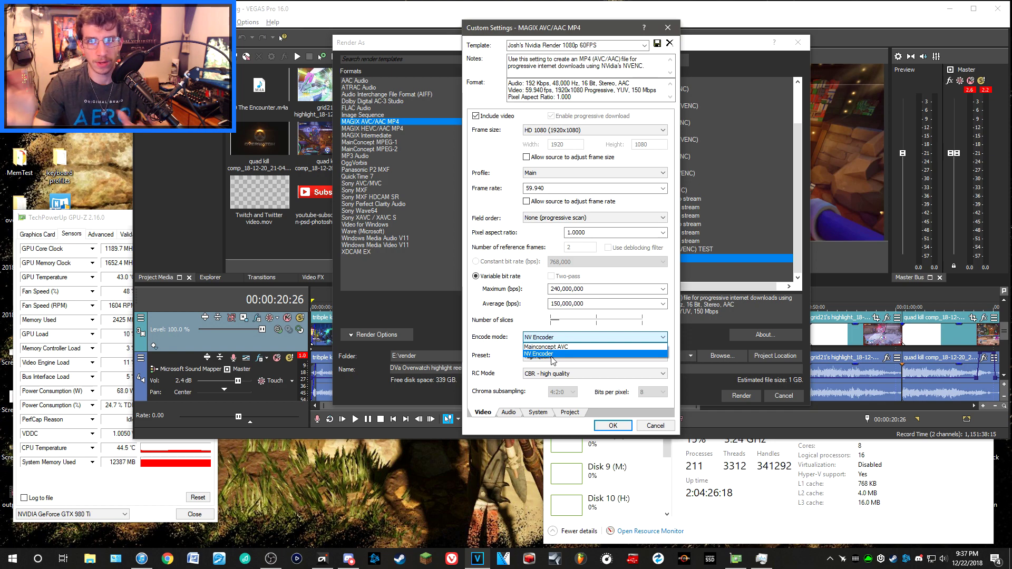
{"action": "left_click", "coordinate": [551, 355]}
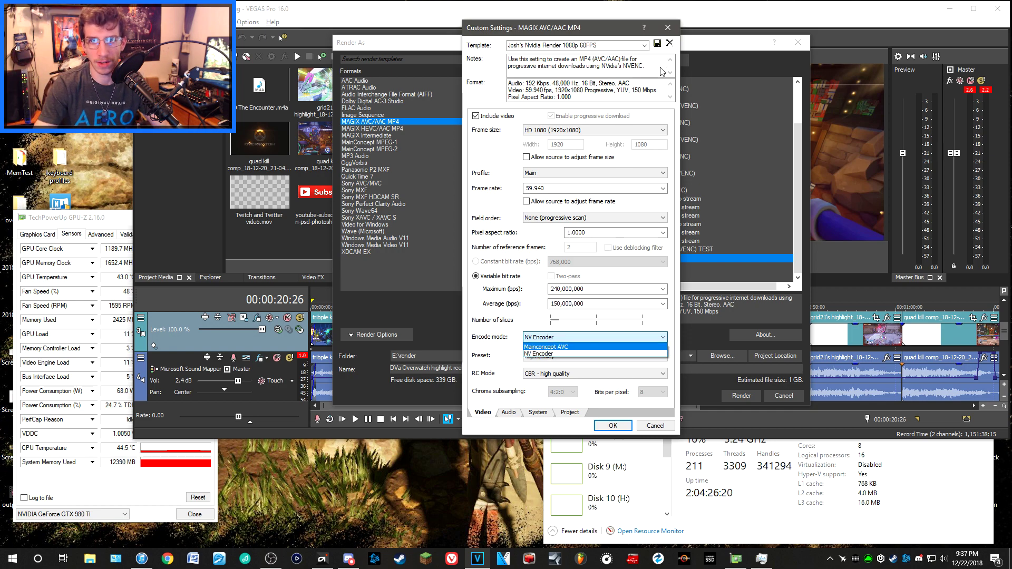
{"action": "left_click", "coordinate": [518, 70]}
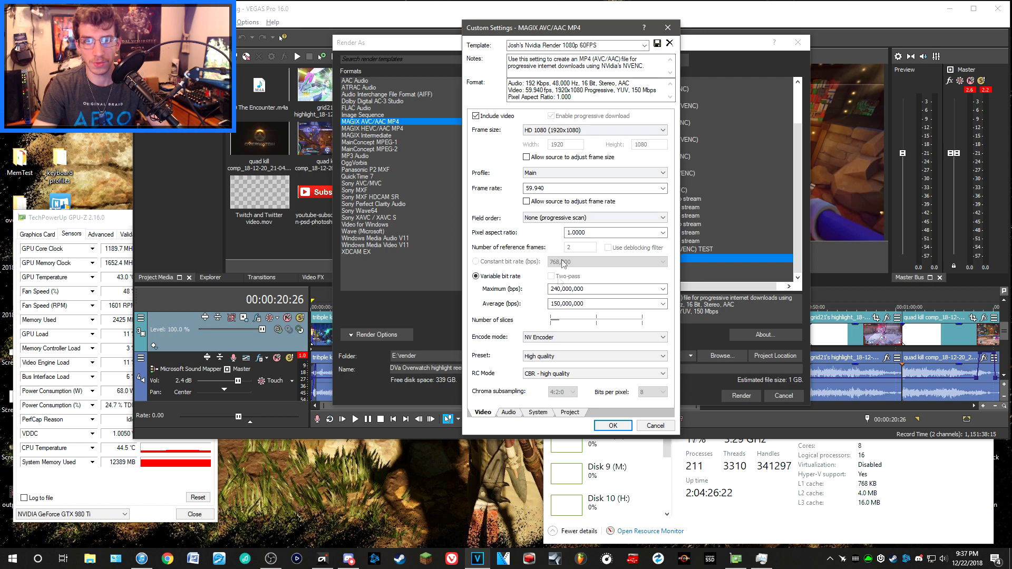
{"action": "left_click", "coordinate": [100, 233]}
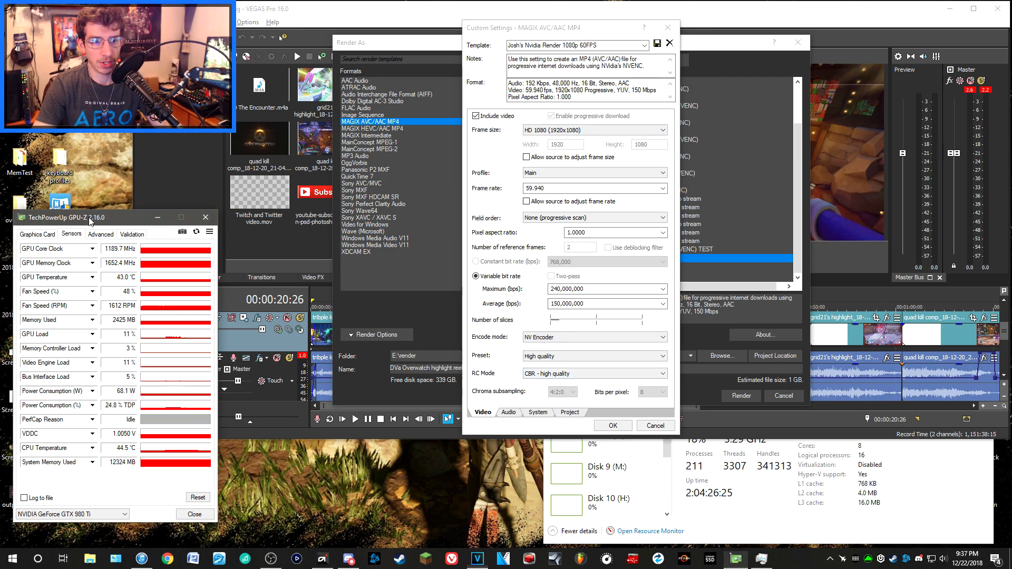
{"action": "left_click", "coordinate": [648, 427]}
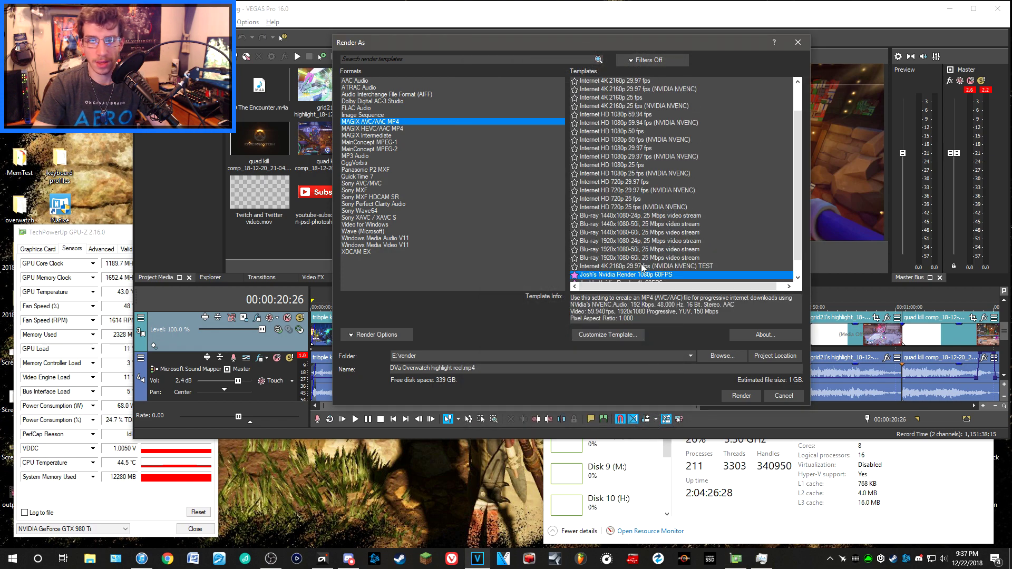
Step: Select the custom NVIDIA 4K 60FPS template and review its 3840x2160 bitrate settings without changes
{"action": "scroll", "coordinate": [642, 268], "scroll_direction": "down", "scroll_amount": 1}
{"action": "left_click", "coordinate": [641, 268]}
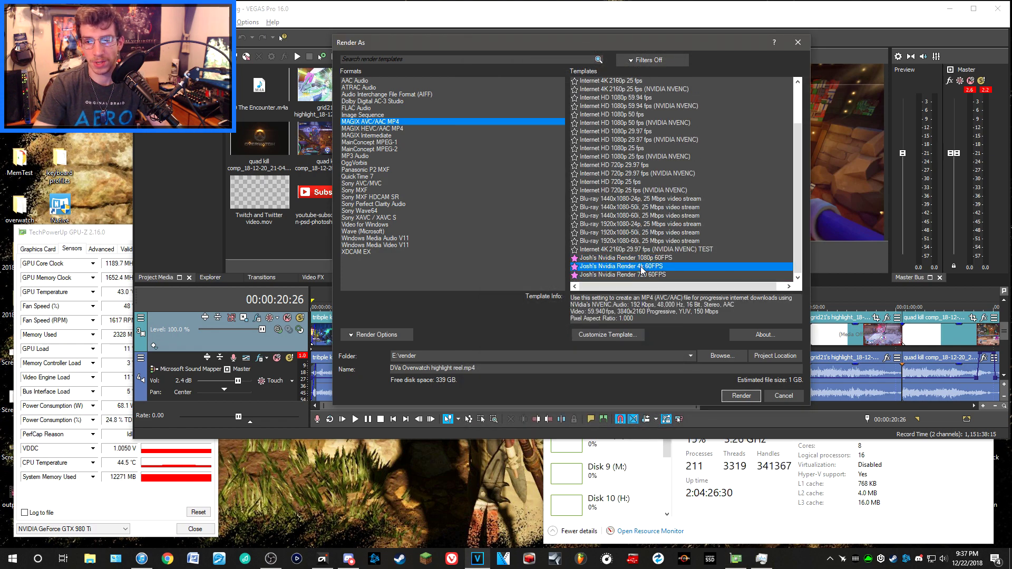
{"action": "left_click", "coordinate": [617, 335]}
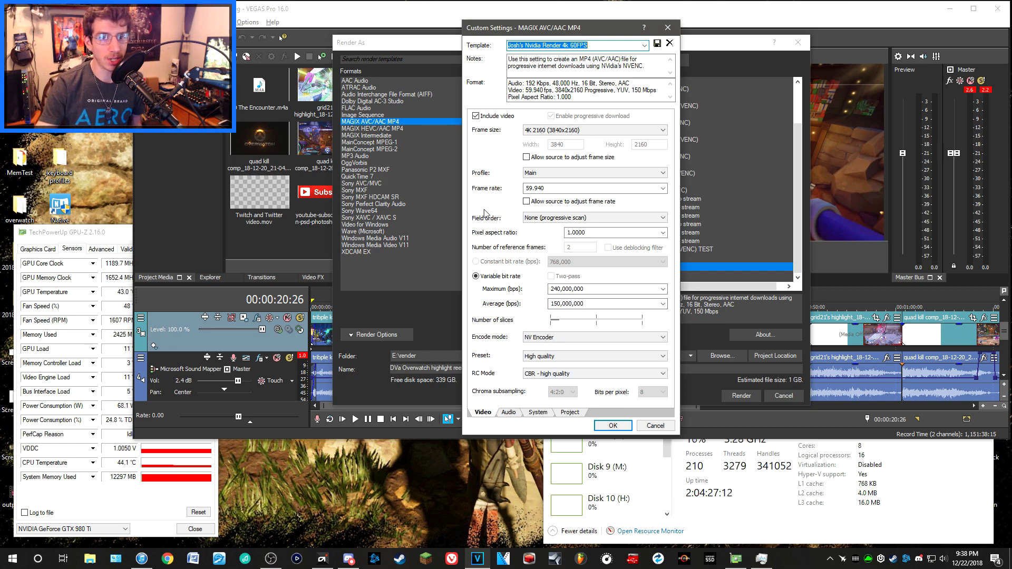
{"action": "left_click", "coordinate": [557, 288]}
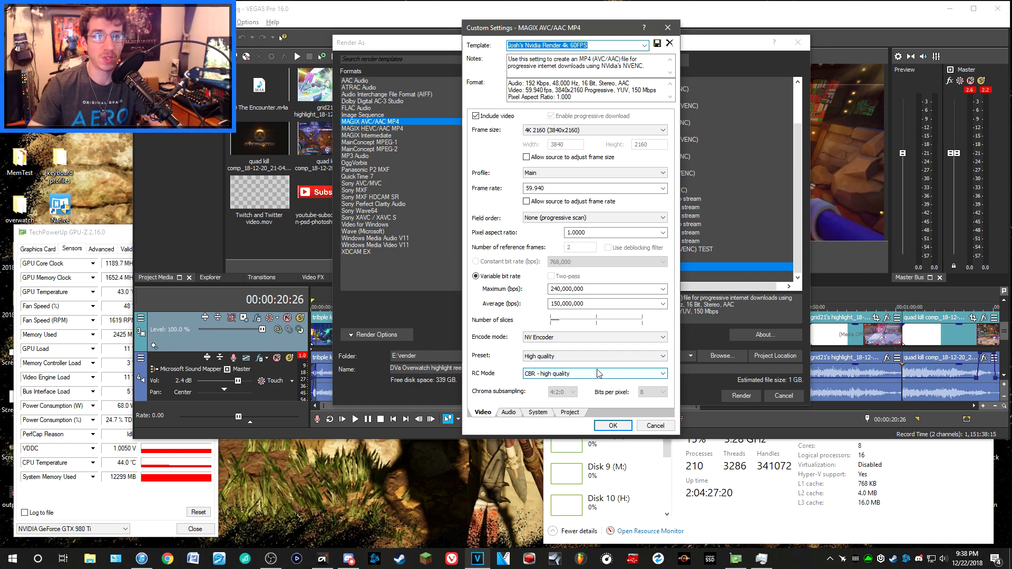
{"action": "left_click", "coordinate": [656, 425]}
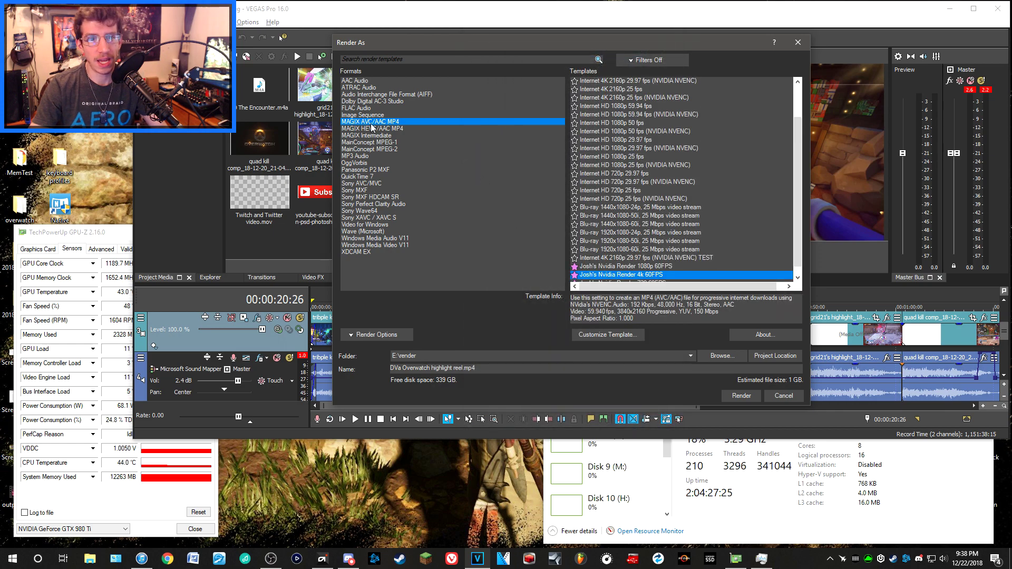
{"action": "left_click", "coordinate": [394, 129]}
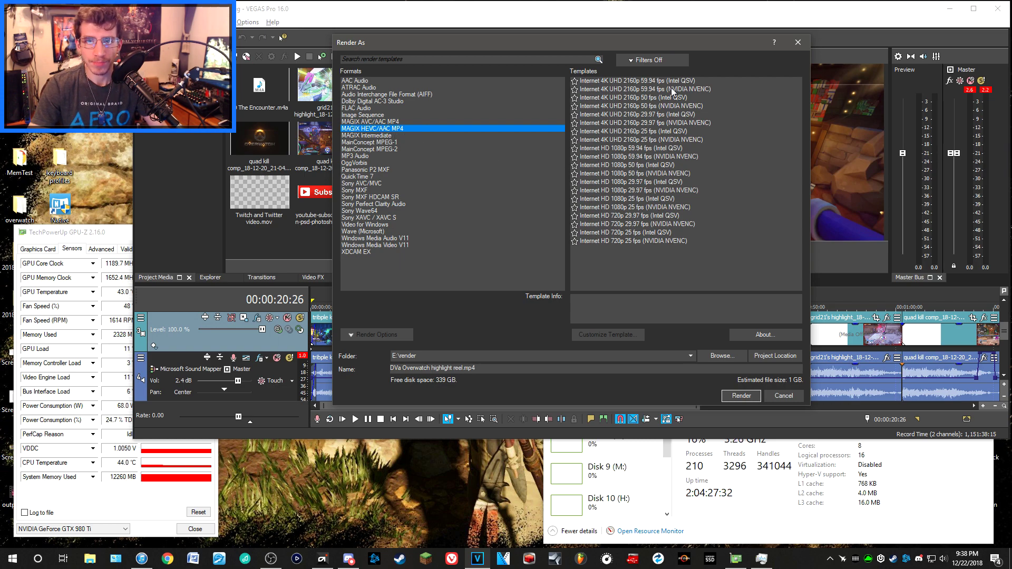
{"action": "left_click", "coordinate": [687, 157]}
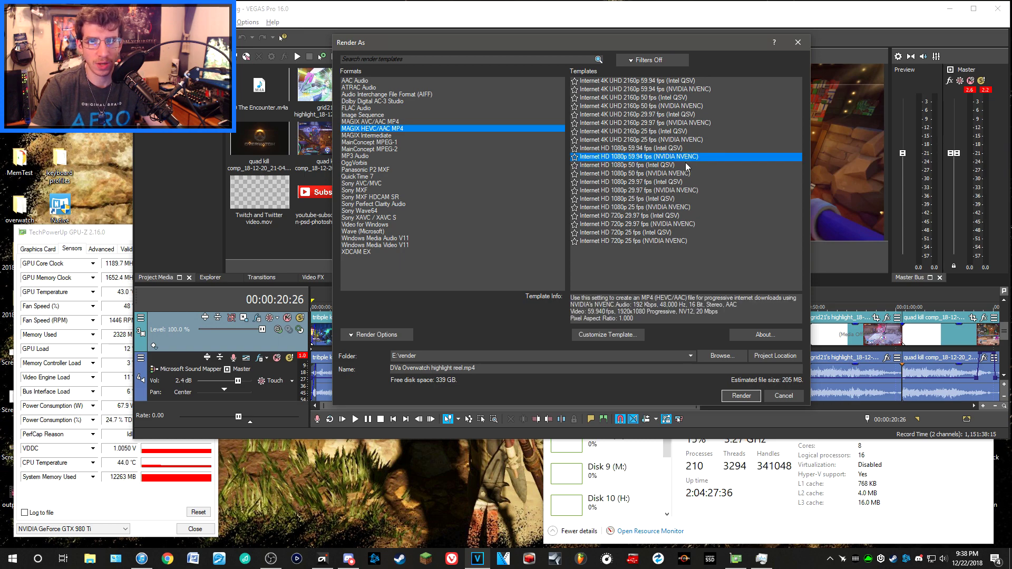
{"action": "left_click", "coordinate": [630, 337]}
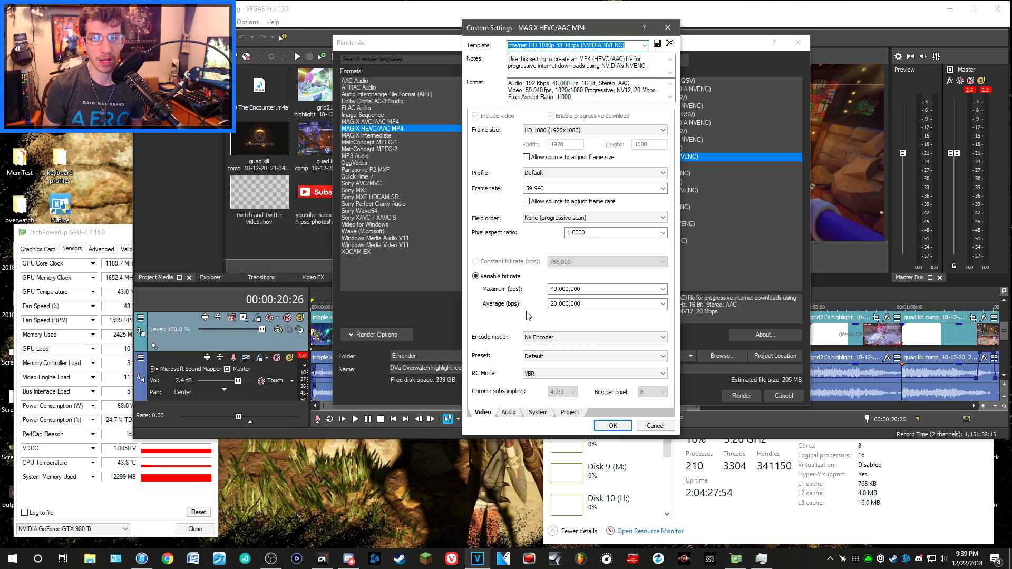
{"action": "left_click", "coordinate": [655, 425]}
Step: Reselect MAGIX AVC/AAC MP4 and the custom NVIDIA 1080p 60FPS template, opening its bitrate settings
{"action": "left_click", "coordinate": [371, 122]}
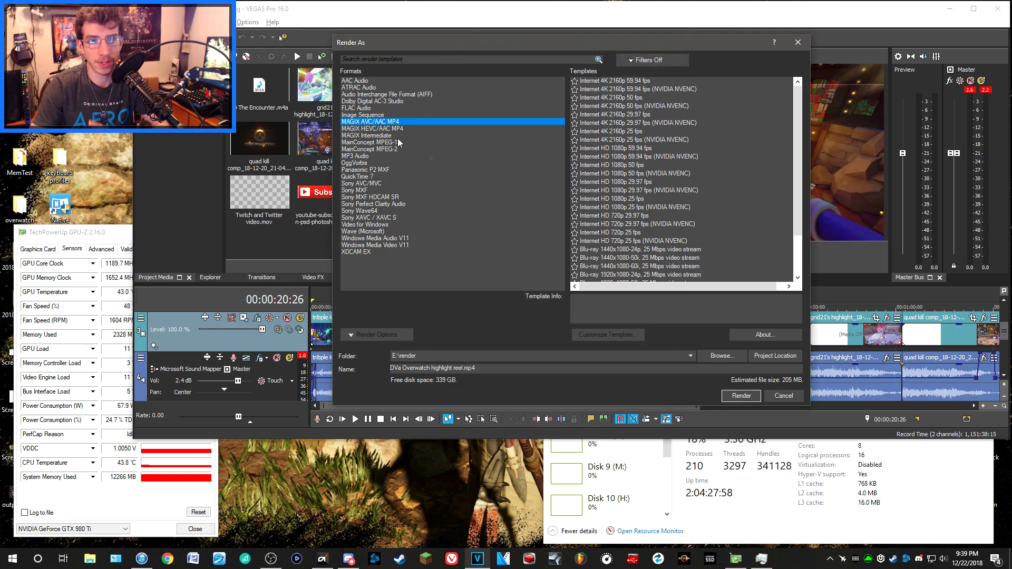
{"action": "scroll", "coordinate": [678, 237], "scroll_direction": "down", "scroll_amount": 3}
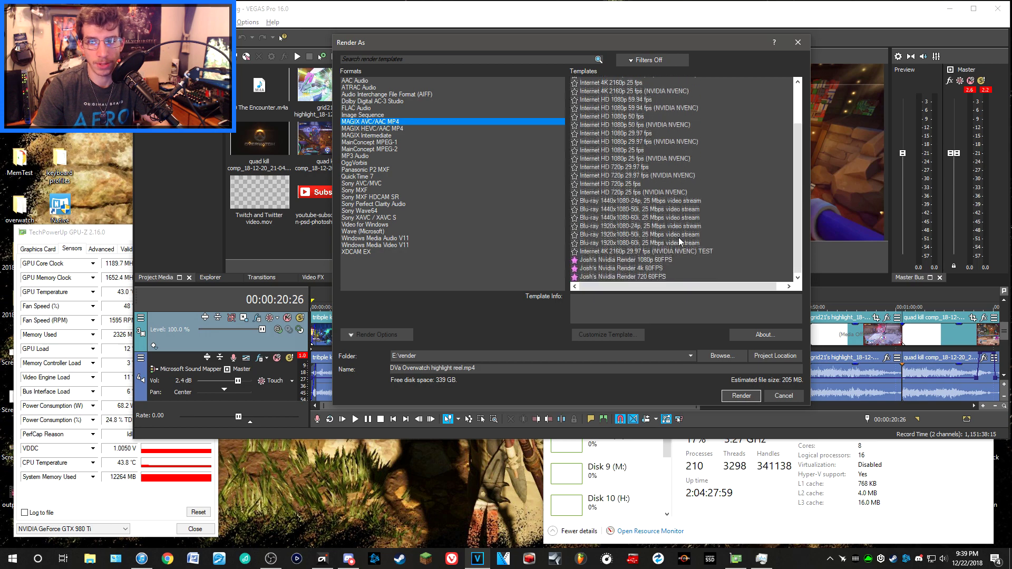
{"action": "left_click", "coordinate": [655, 257]}
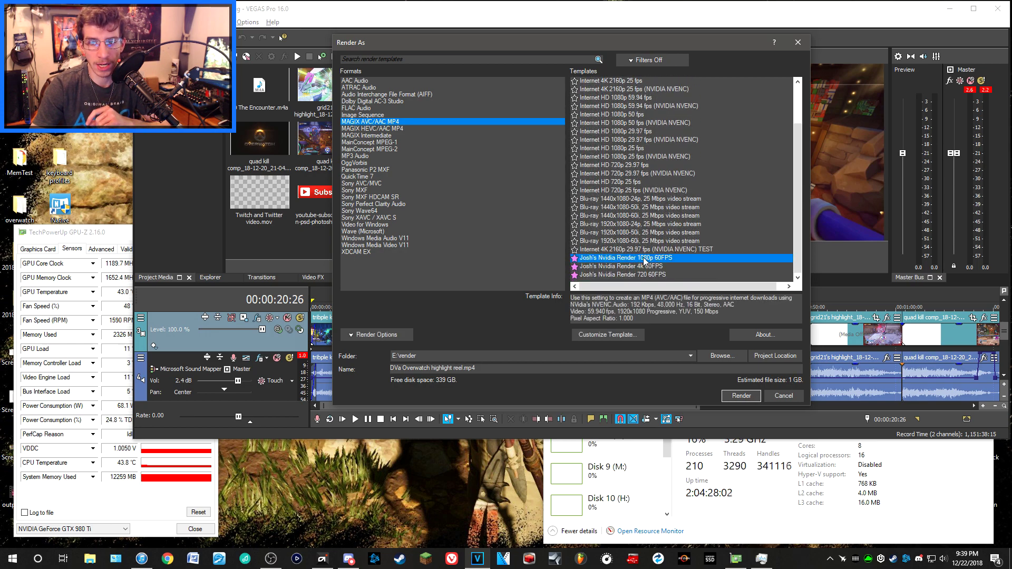
{"action": "left_click", "coordinate": [632, 337]}
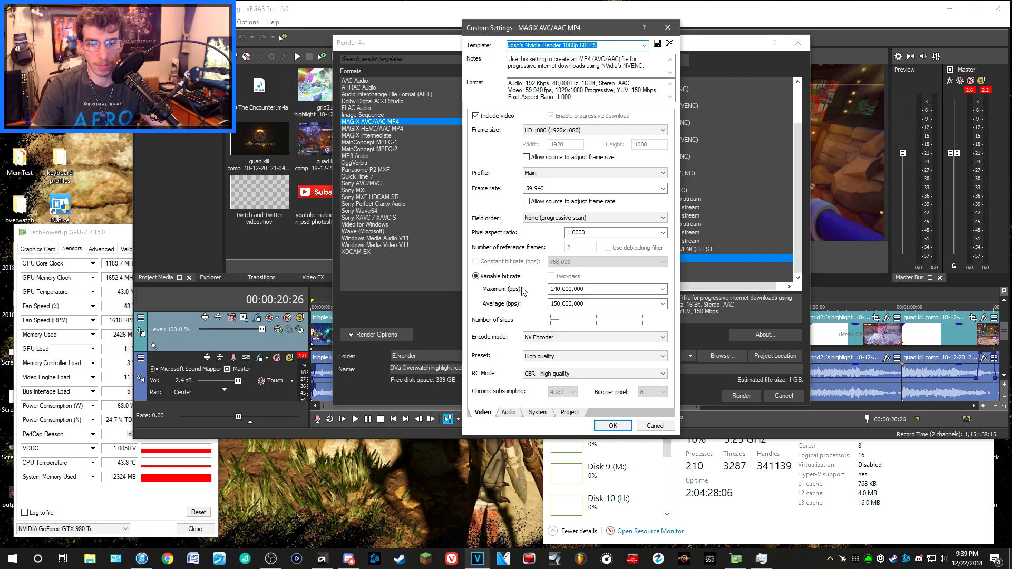
{"action": "left_click", "coordinate": [552, 289]}
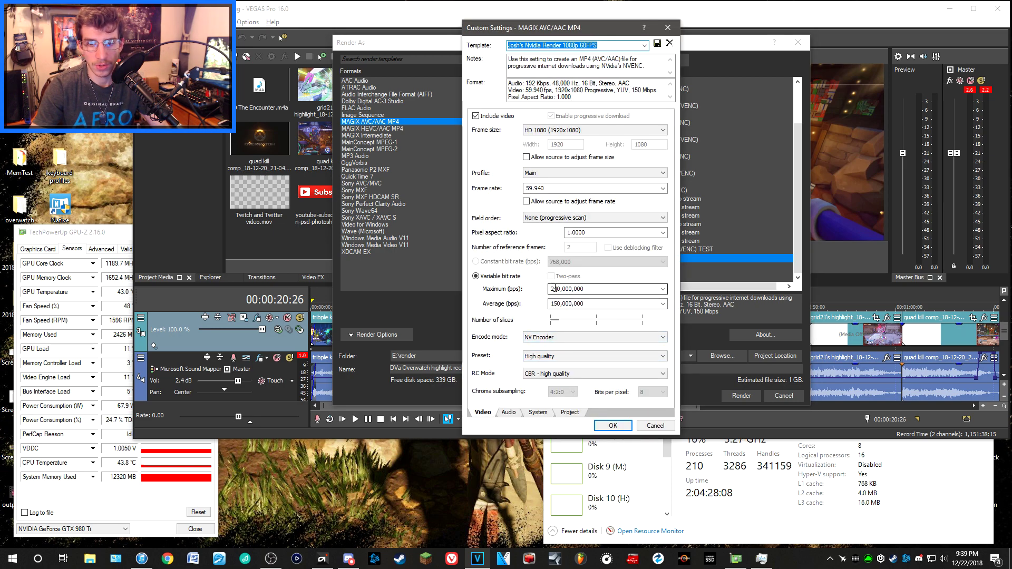
{"action": "left_click", "coordinate": [581, 304]}
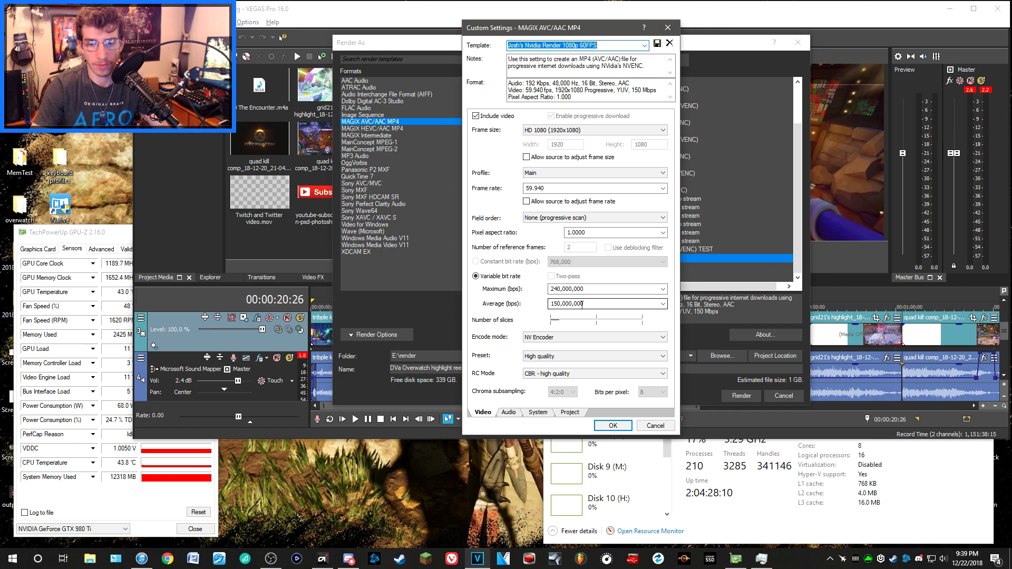
Step: Set NV Encoder, High quality preset and CBR - high quality rate control, save, and verify
{"action": "left_click", "coordinate": [548, 337]}
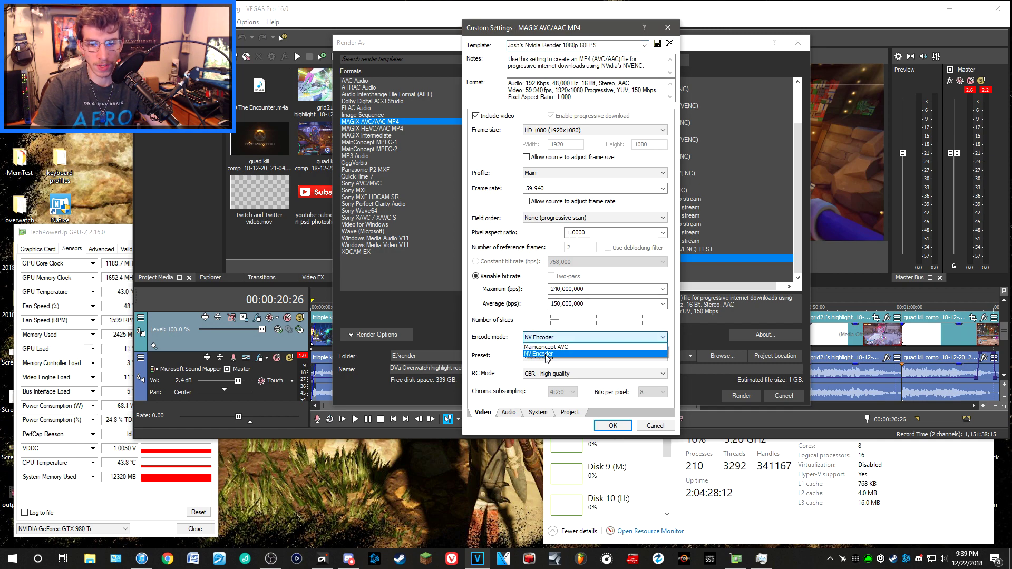
{"action": "left_click", "coordinate": [546, 355]}
{"action": "left_click", "coordinate": [527, 362]}
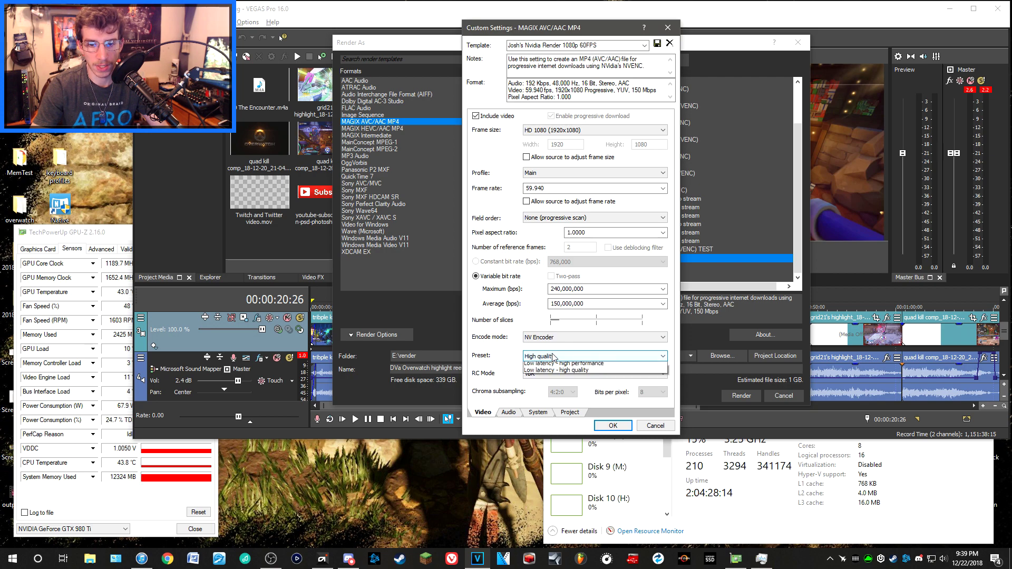
{"action": "left_click", "coordinate": [531, 368]}
{"action": "left_click", "coordinate": [533, 374]}
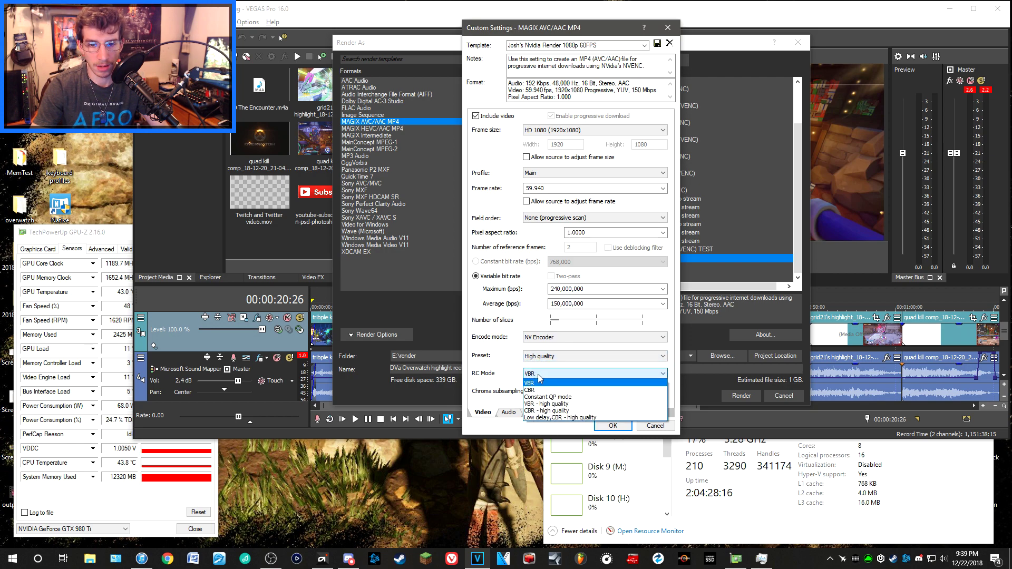
{"action": "left_click", "coordinate": [580, 412]}
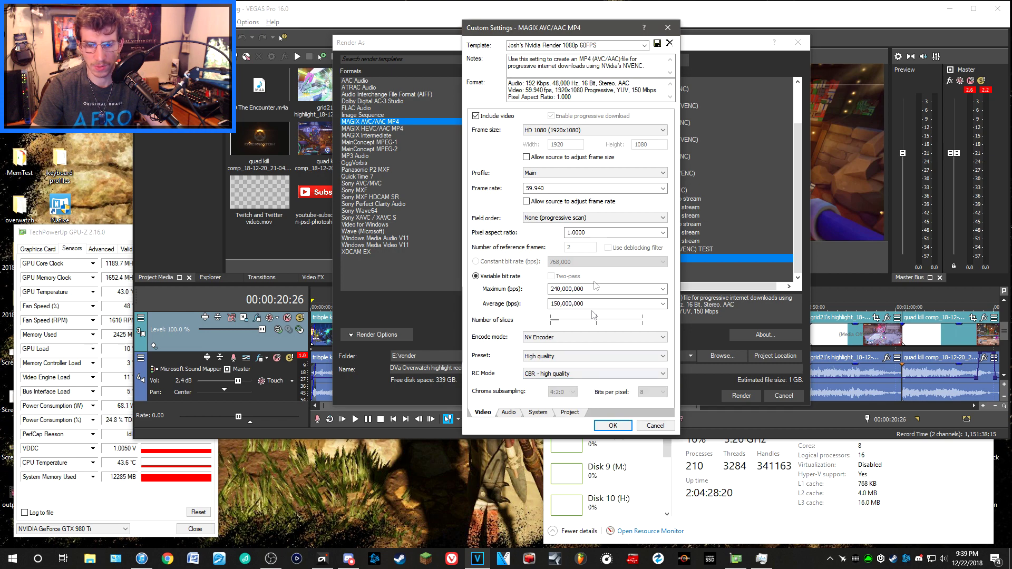
{"action": "left_click", "coordinate": [657, 45]}
{"action": "left_click", "coordinate": [612, 425]}
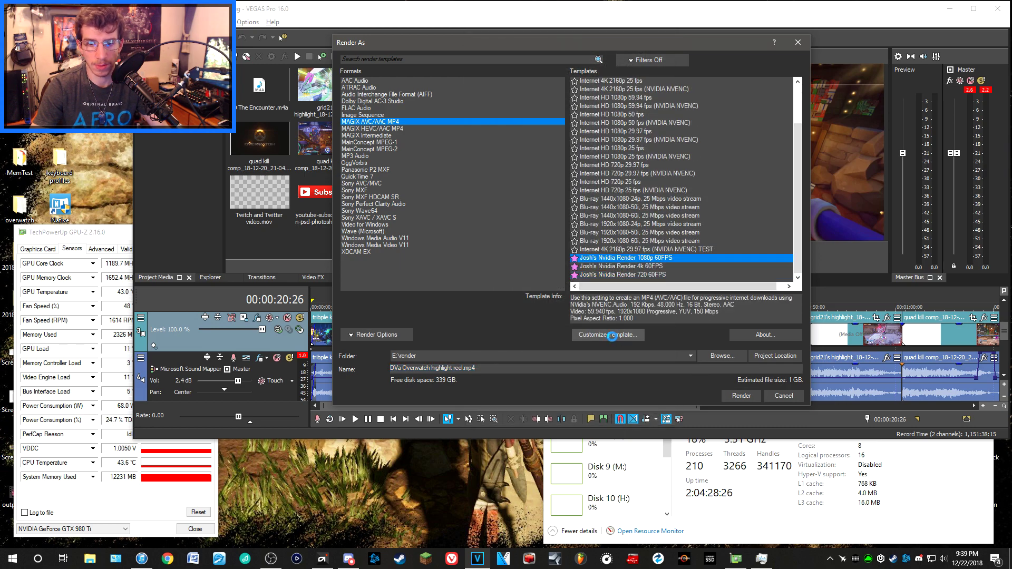
{"action": "left_click", "coordinate": [609, 335]}
{"action": "left_click", "coordinate": [655, 425]}
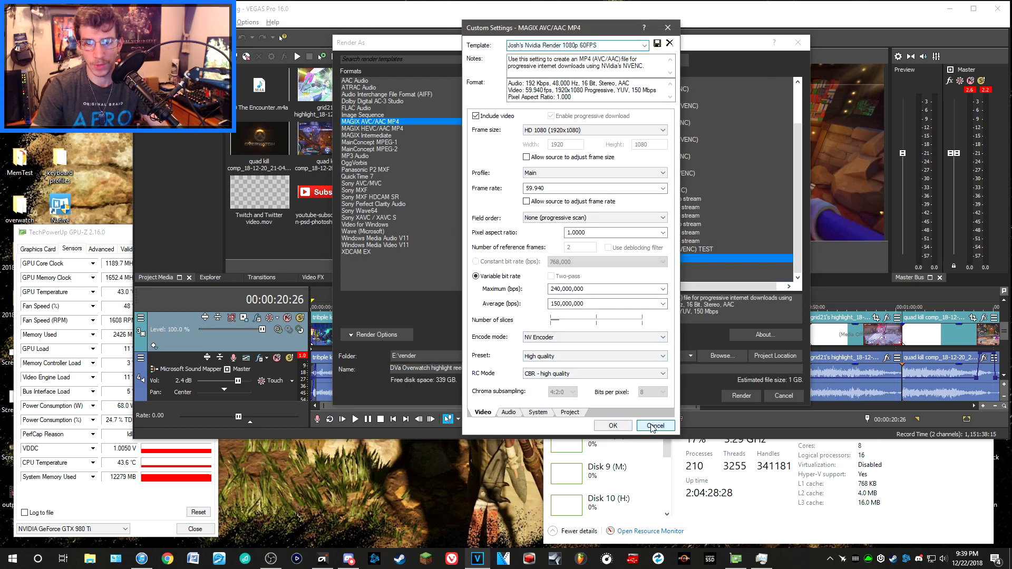
Step: Name the output 'Test Render NVENC encoder' in E:\render and start the MP4 render
{"action": "left_click", "coordinate": [393, 368]}
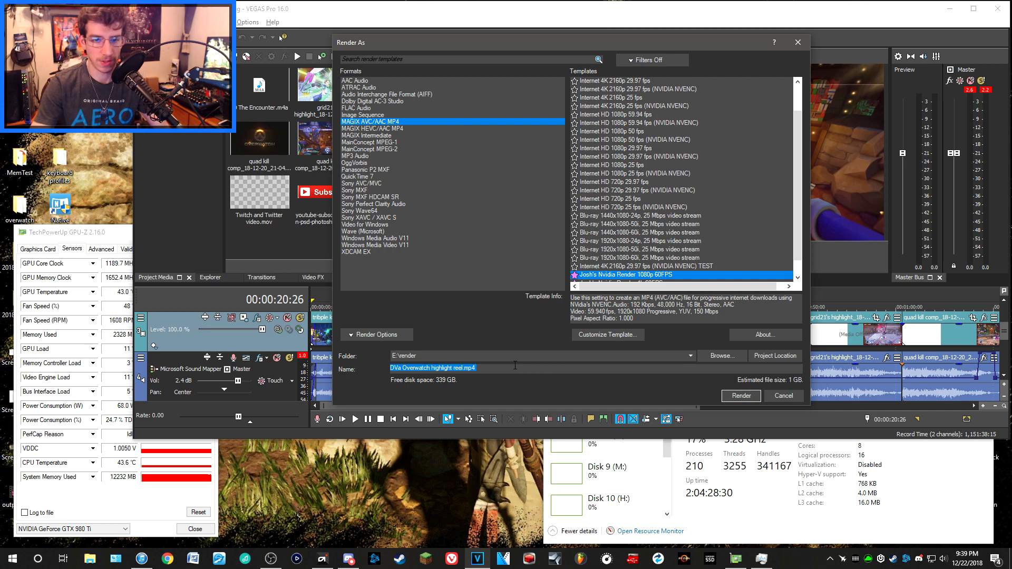
{"action": "type", "text": "Test Render "}
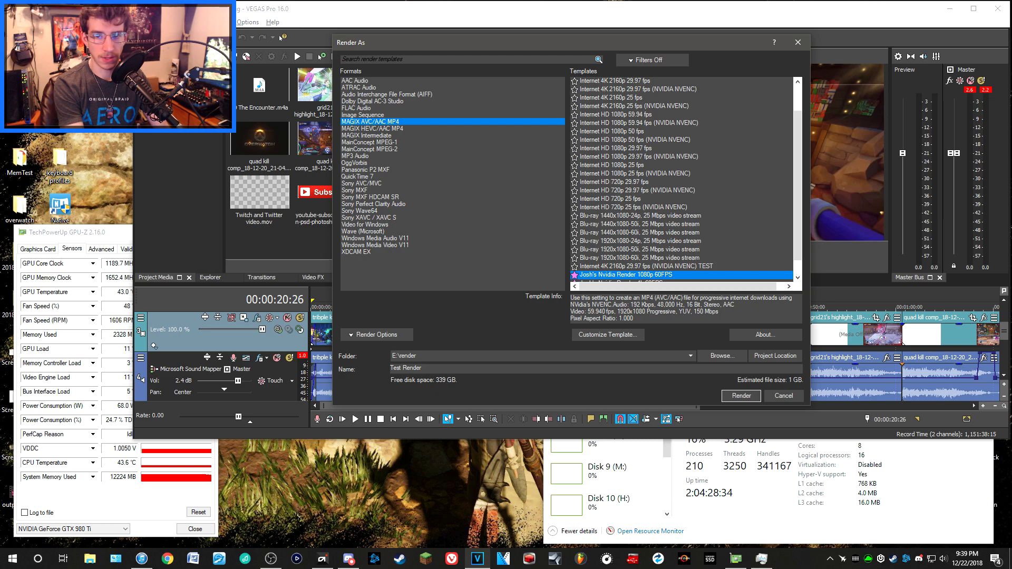
{"action": "type", "text": "NVENC"}
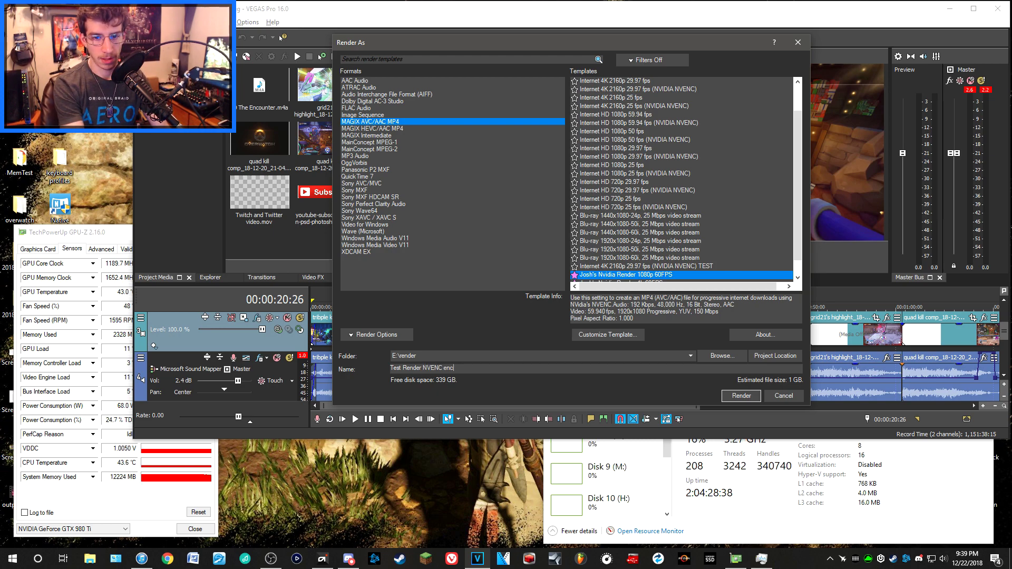
{"action": "type", "text": " encoder"}
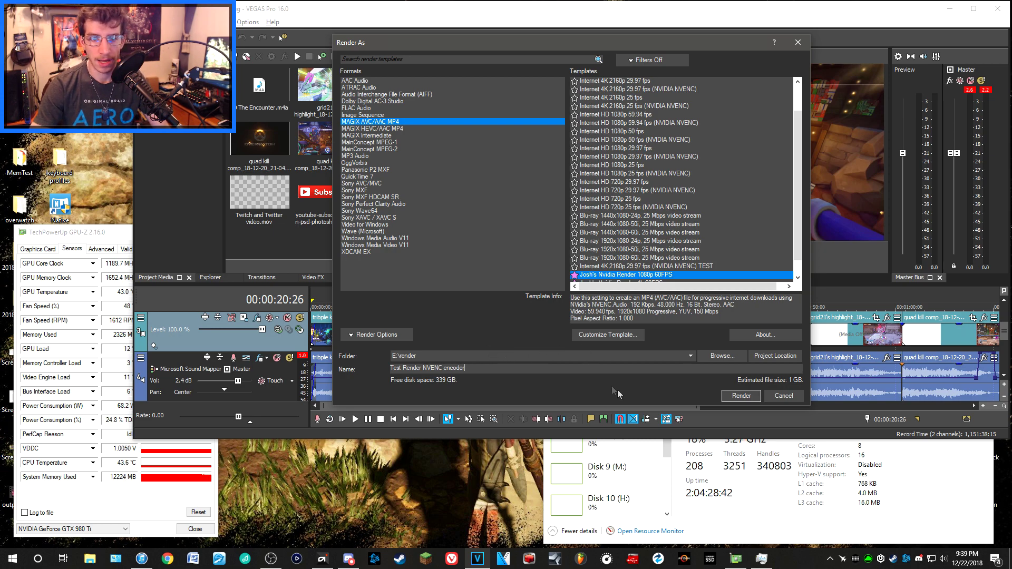
{"action": "left_click", "coordinate": [740, 396]}
Step: Arrange Task Manager and the GPU-Z sensor readings beside VEGAS as the NVENC render starts
{"action": "left_click", "coordinate": [773, 477]}
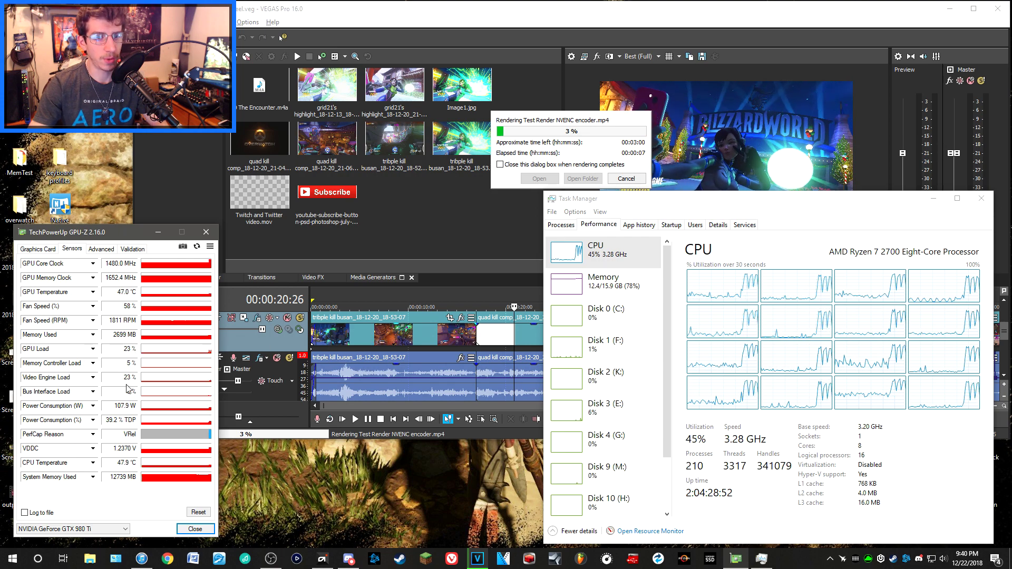
{"action": "left_click_drag", "start_coordinate": [122, 238], "coordinate": [251, 251]}
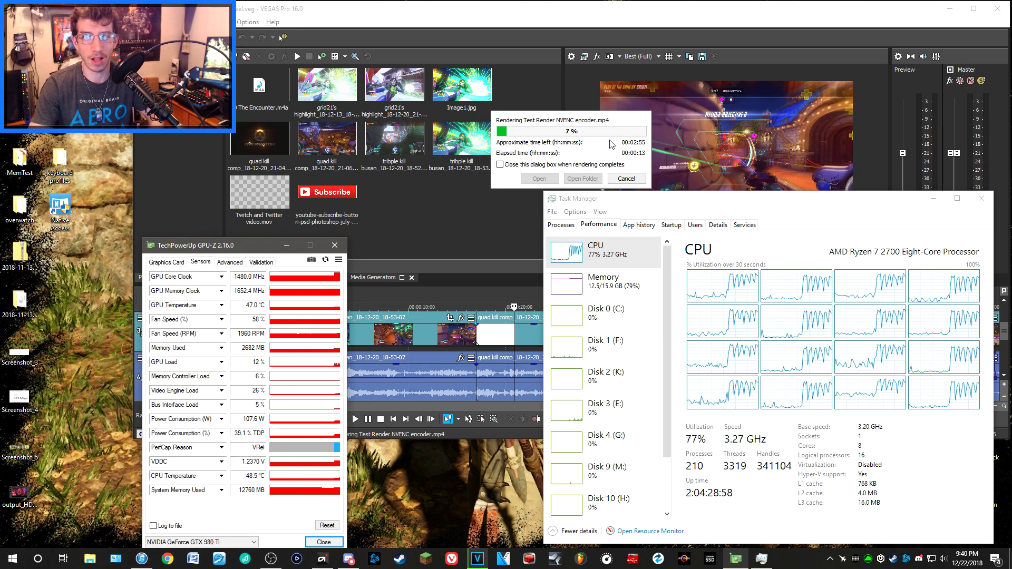
{"action": "left_click", "coordinate": [627, 152]}
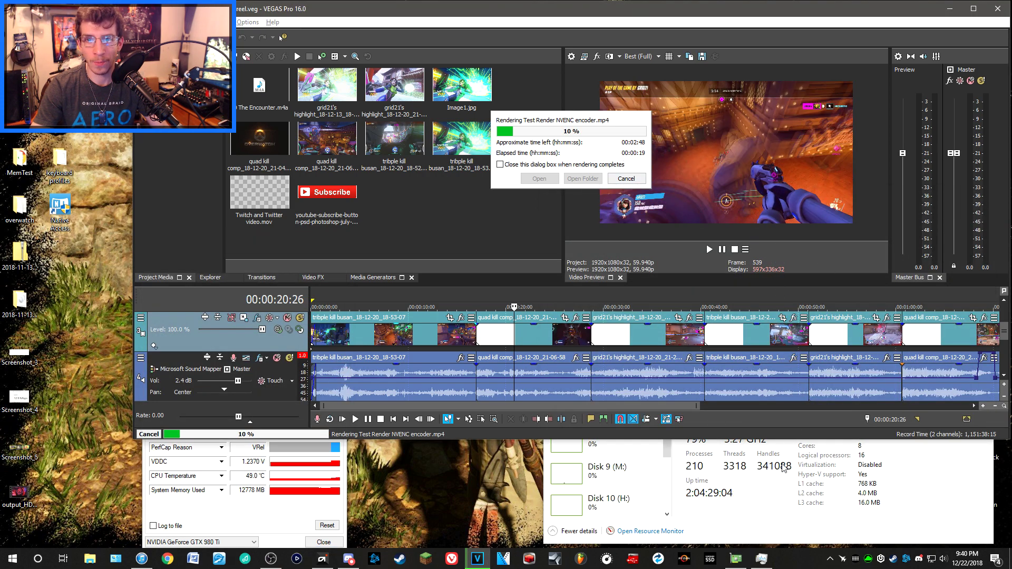
{"action": "left_click", "coordinate": [258, 524]}
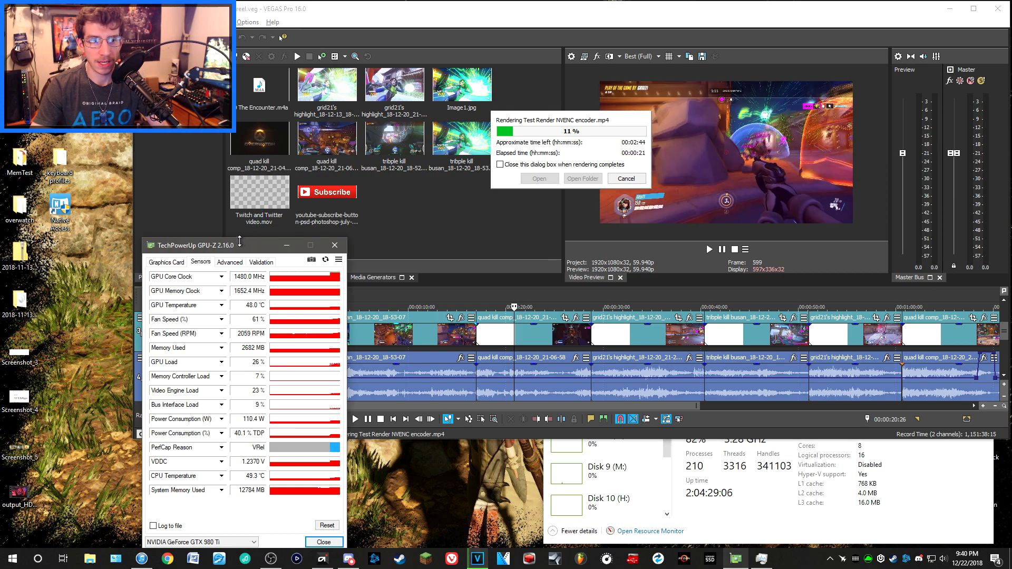
{"action": "left_click_drag", "start_coordinate": [239, 244], "coordinate": [168, 228]}
{"action": "left_click", "coordinate": [814, 508]}
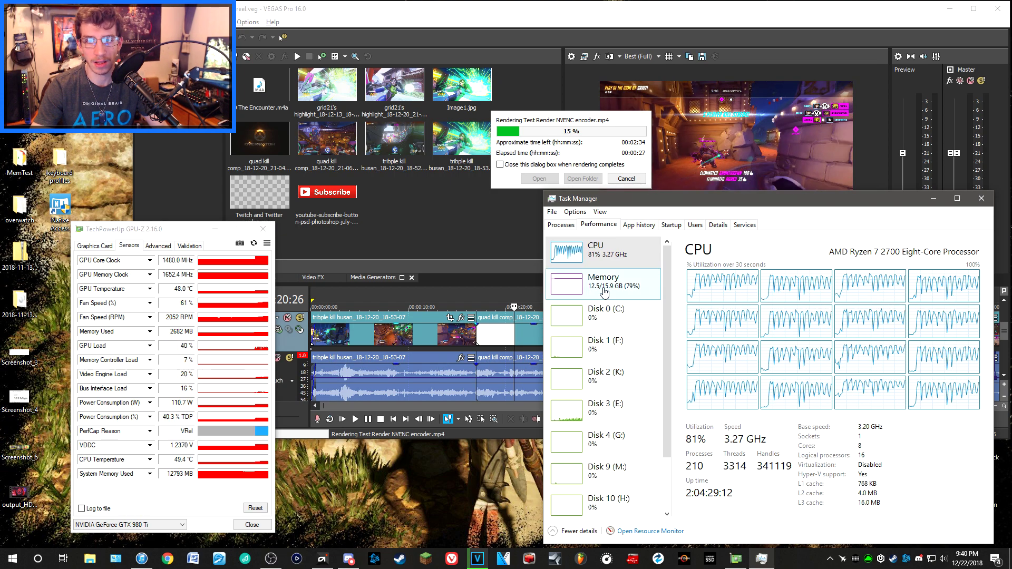
Step: Cycle between VEGAS's render progress, Task Manager CPU load and GPU-Z until past halfway
{"action": "left_click", "coordinate": [614, 135]}
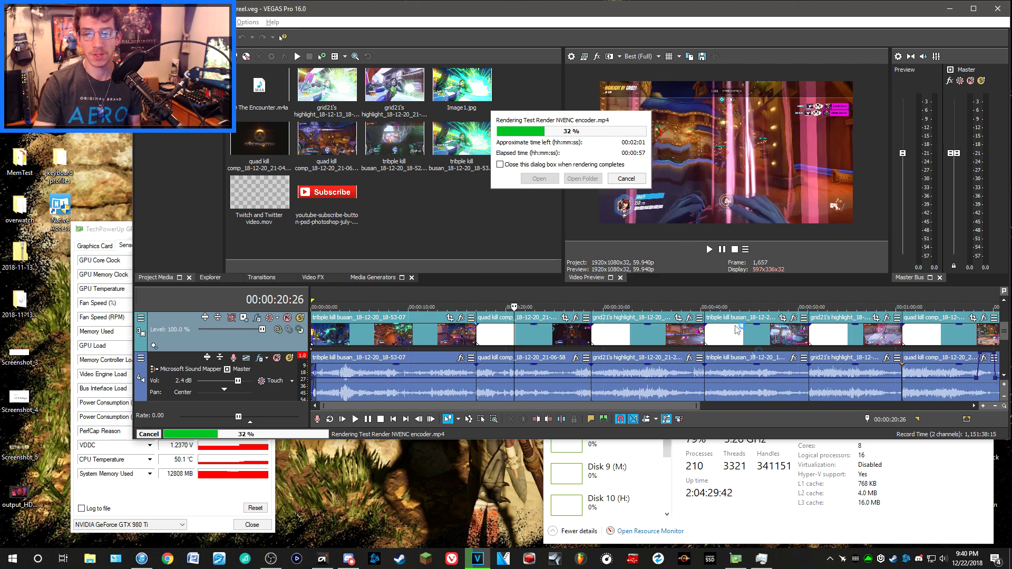
{"action": "left_click", "coordinate": [797, 457]}
{"action": "left_click", "coordinate": [196, 501]}
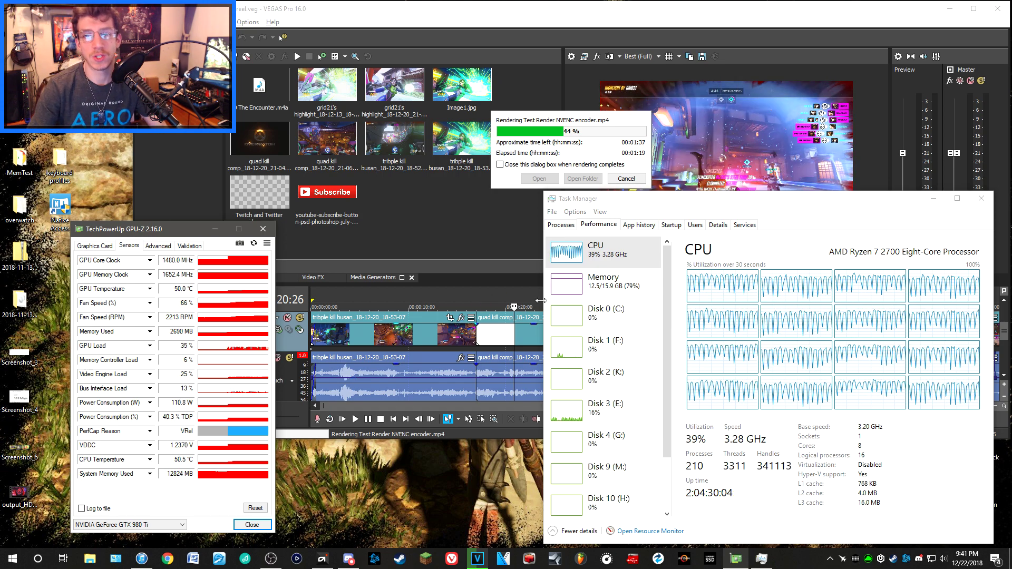
{"action": "left_click", "coordinate": [580, 134]}
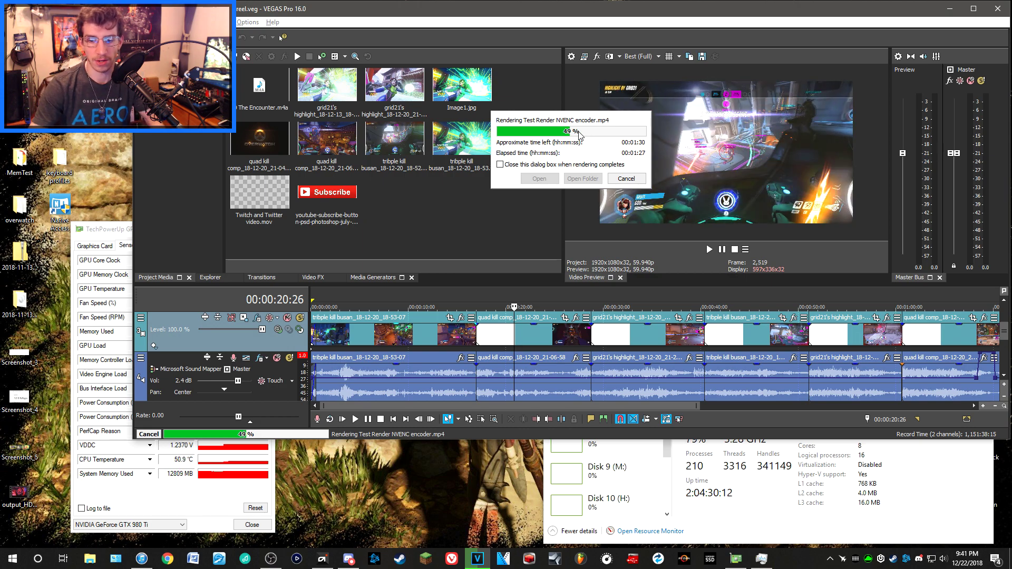
{"action": "left_click", "coordinate": [923, 445]}
{"action": "left_click", "coordinate": [149, 509]}
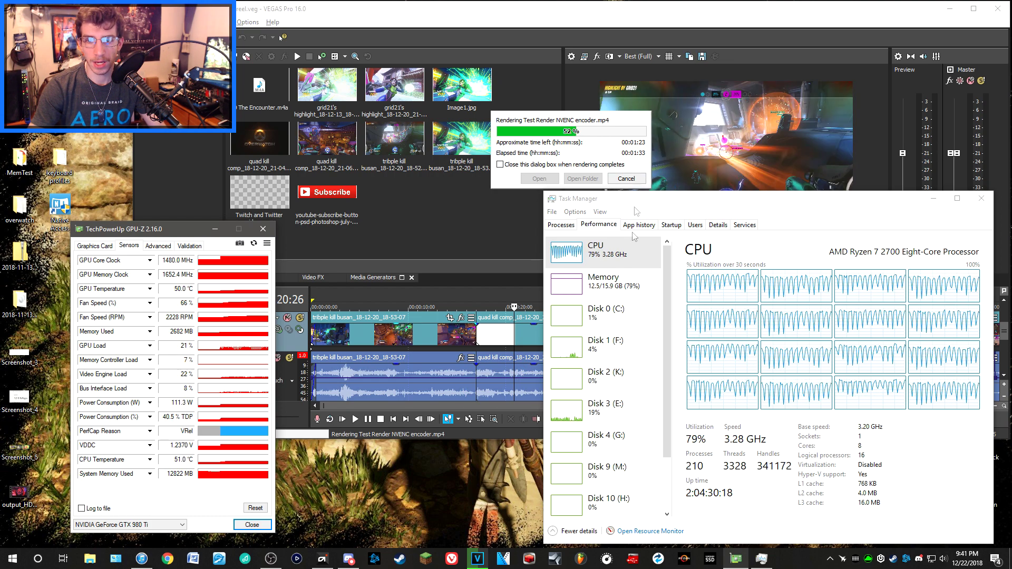
Step: Check memory usage, then compare vegas160.exe and obs64.exe CPU use in the Details list
{"action": "left_click", "coordinate": [623, 292]}
{"action": "left_click", "coordinate": [718, 225]}
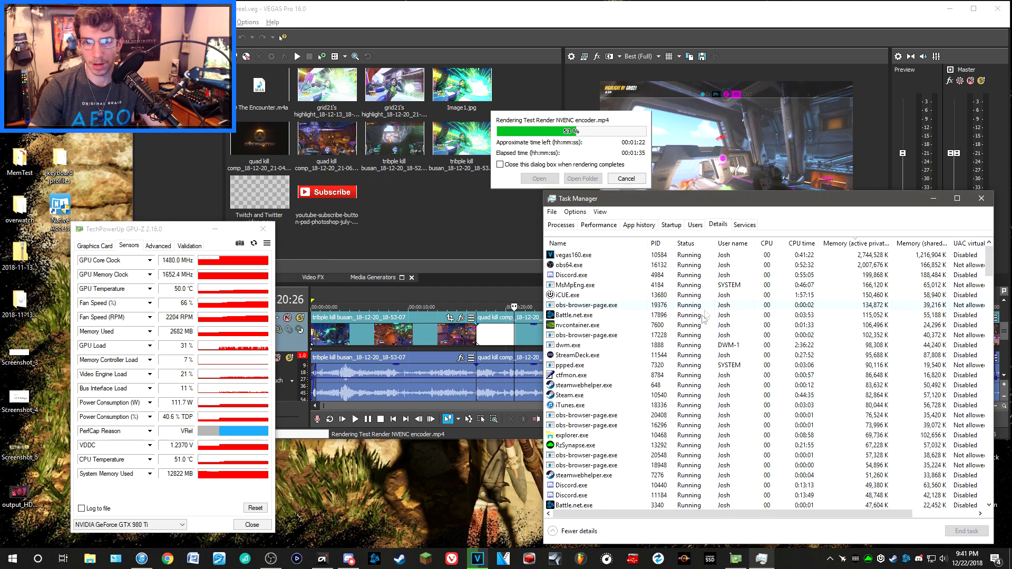
{"action": "left_click", "coordinate": [683, 256]}
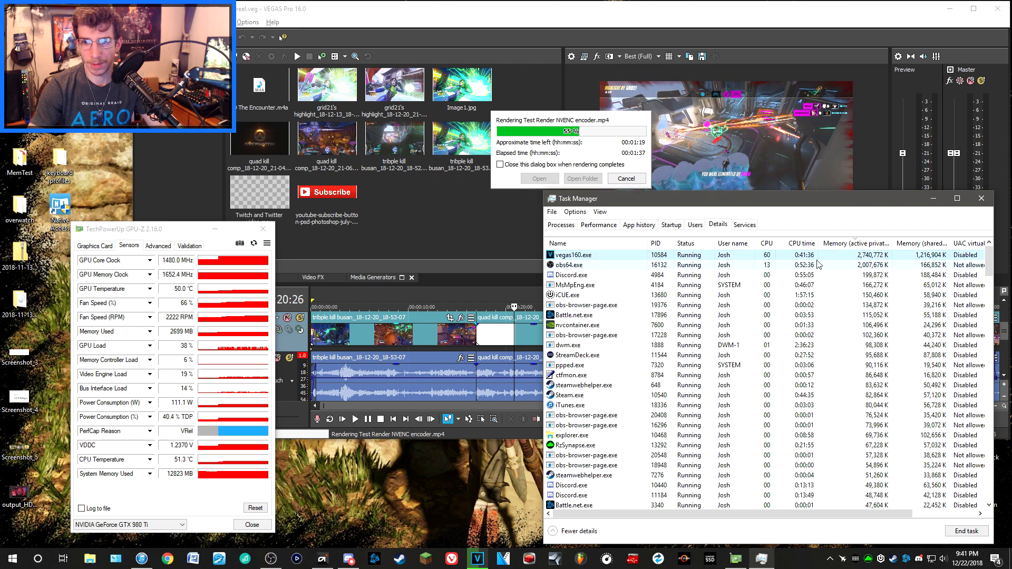
{"action": "left_click", "coordinate": [752, 266]}
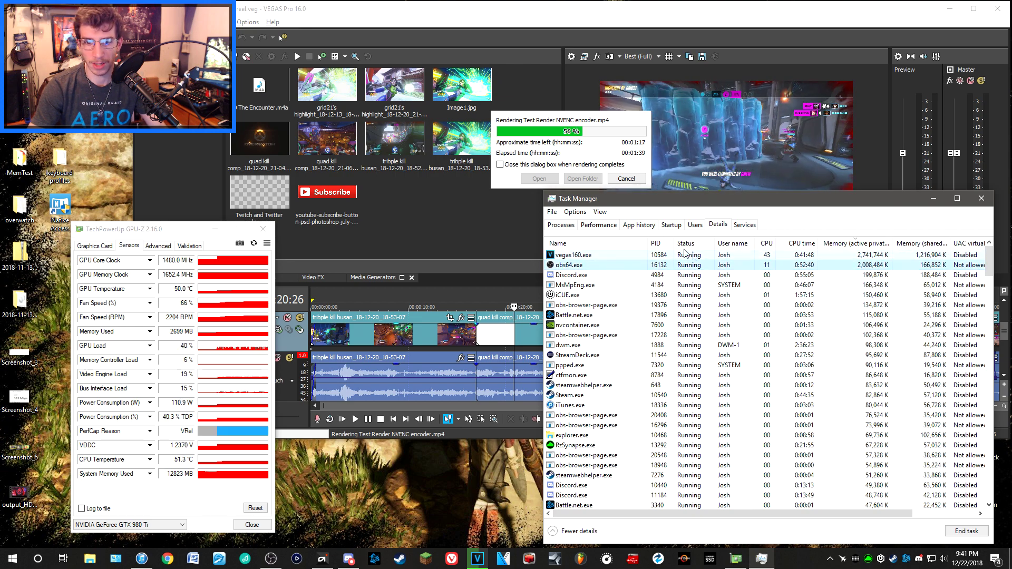
Step: Show the per-core CPU graphs, then watch the VEGAS render finish at 100%
{"action": "left_click", "coordinate": [611, 228]}
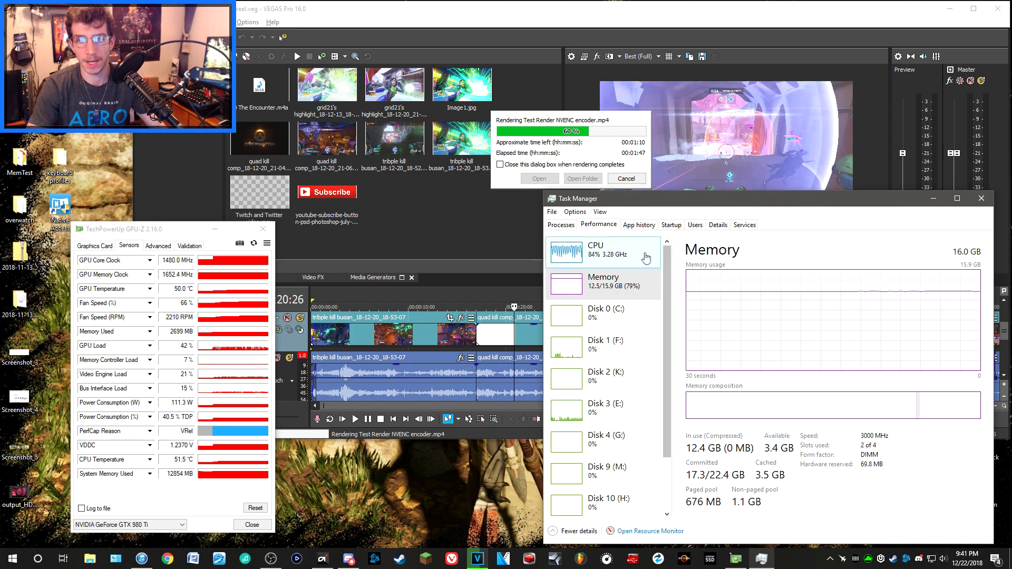
{"action": "left_click", "coordinate": [621, 255]}
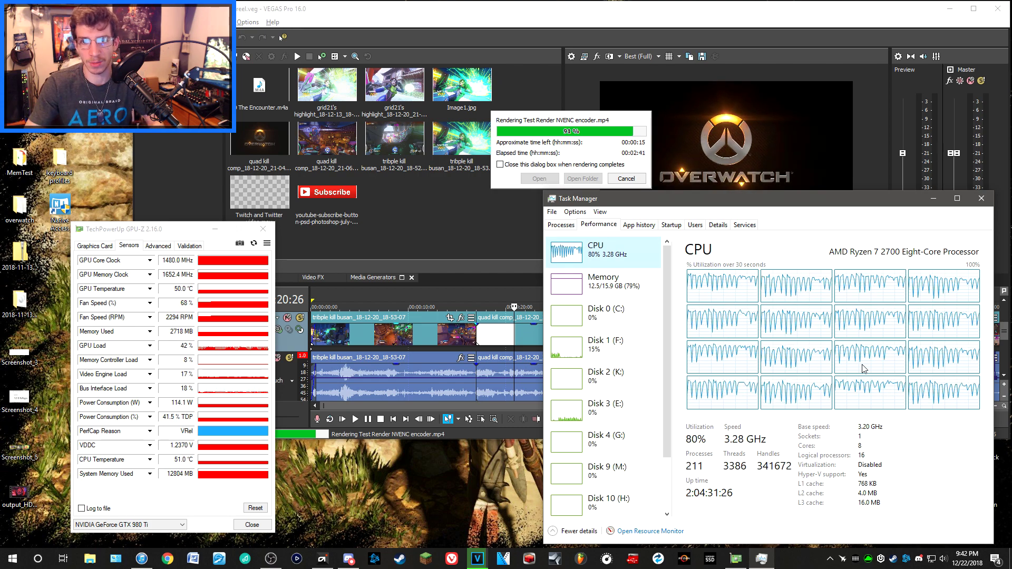
{"action": "left_click", "coordinate": [595, 139]}
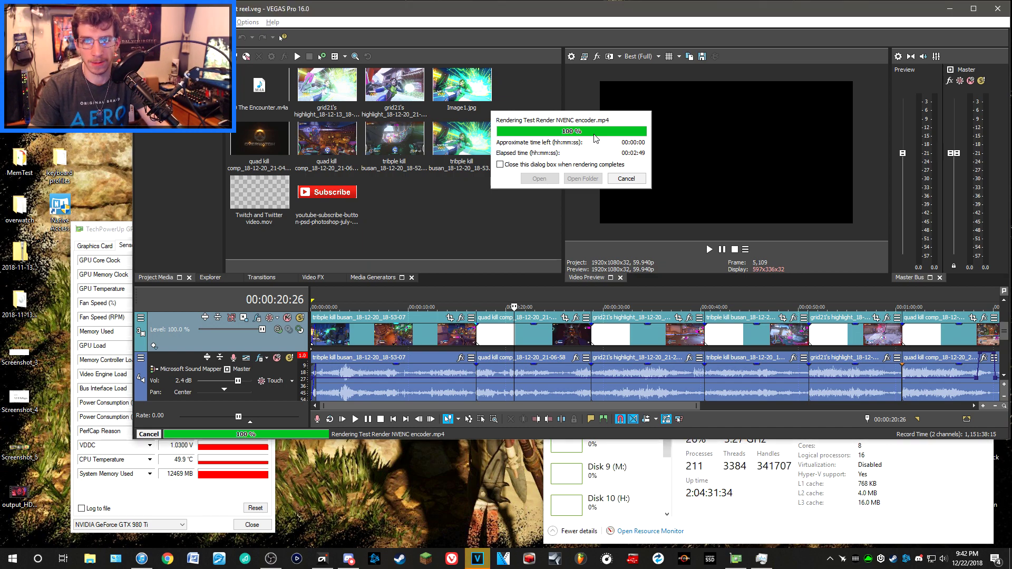
Step: Open the E:\render folder and play Test Render NVENC encoder
{"action": "left_click", "coordinate": [582, 178]}
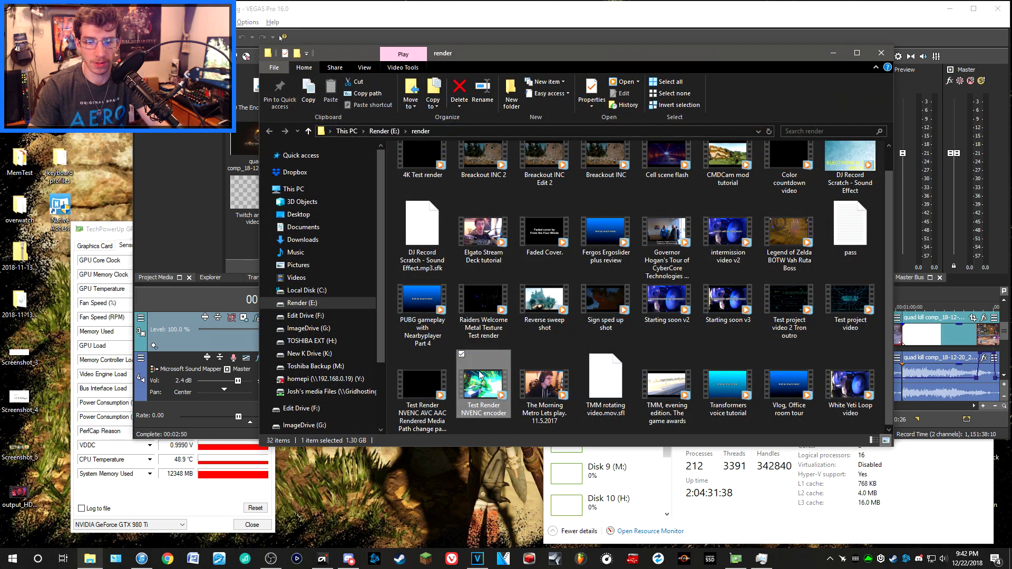
{"action": "double_click", "coordinate": [480, 375]}
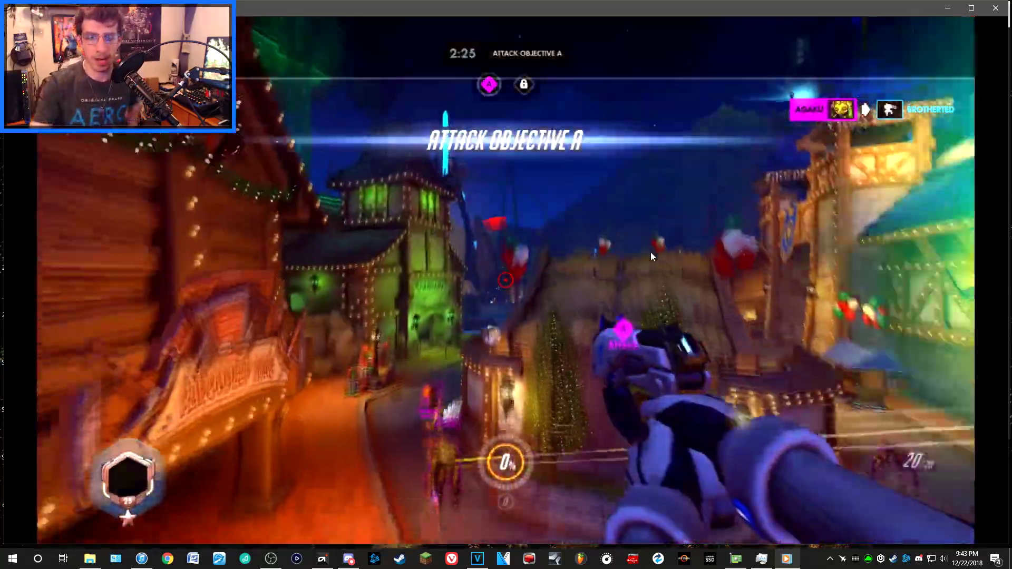
Step: Pause the Test Render NVENC encoder playback in Movies & TV and close the player
{"action": "mouse_move", "coordinate": [630, 305]}
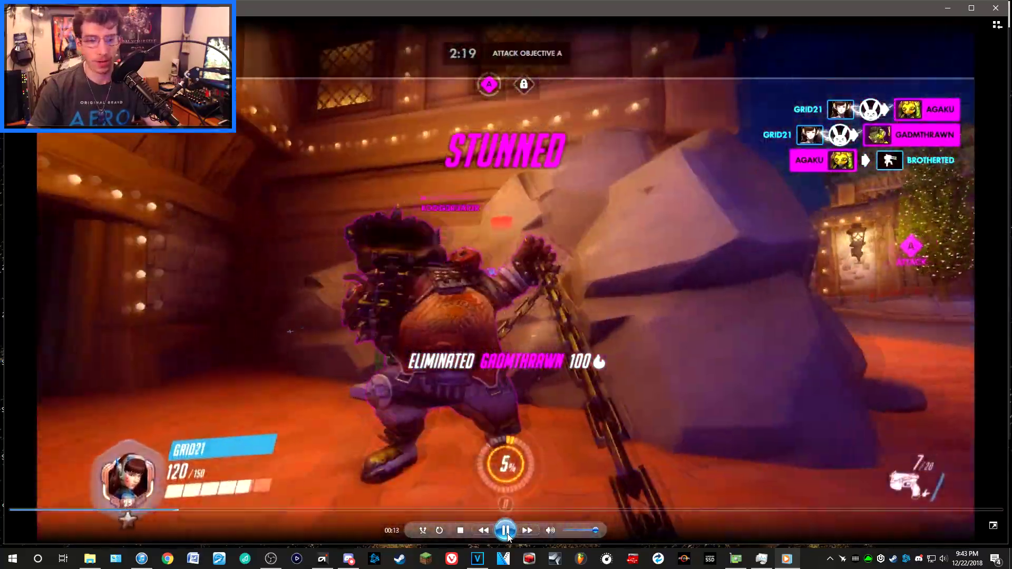
{"action": "left_click", "coordinate": [507, 534]}
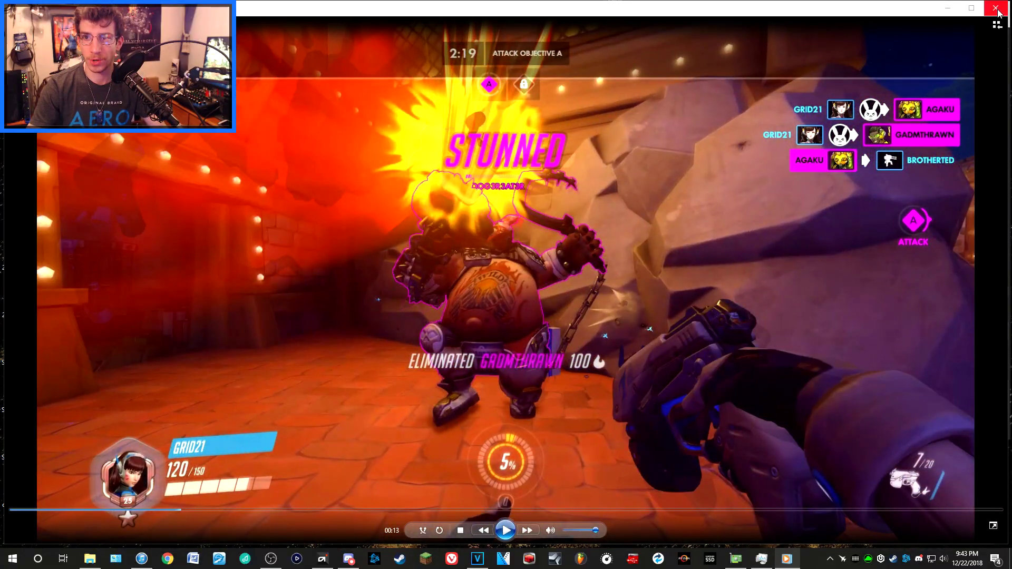
{"action": "left_click", "coordinate": [995, 8]}
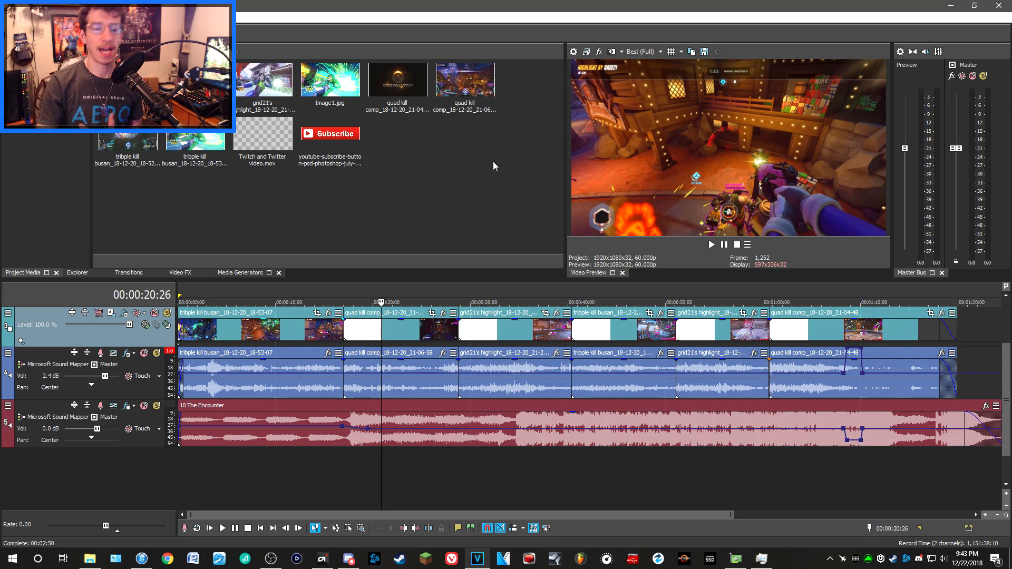
Step: Scroll up to tracks 1 and 2, then show GPU-Z and Task Manager idle loads
{"action": "scroll", "coordinate": [1006, 371], "scroll_direction": "up", "scroll_amount": 1}
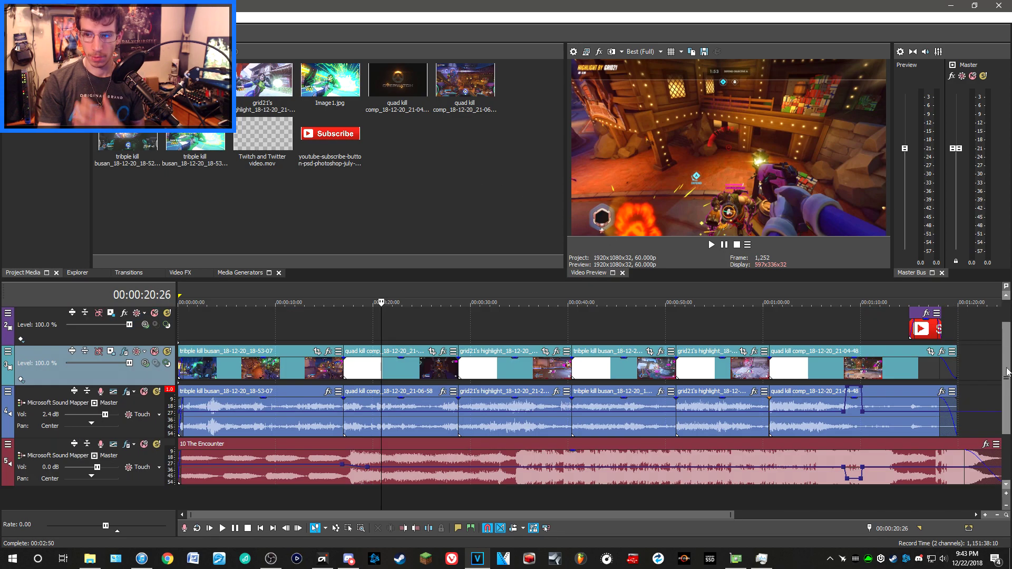
{"action": "left_click_drag", "start_coordinate": [1006, 372], "coordinate": [1009, 332]}
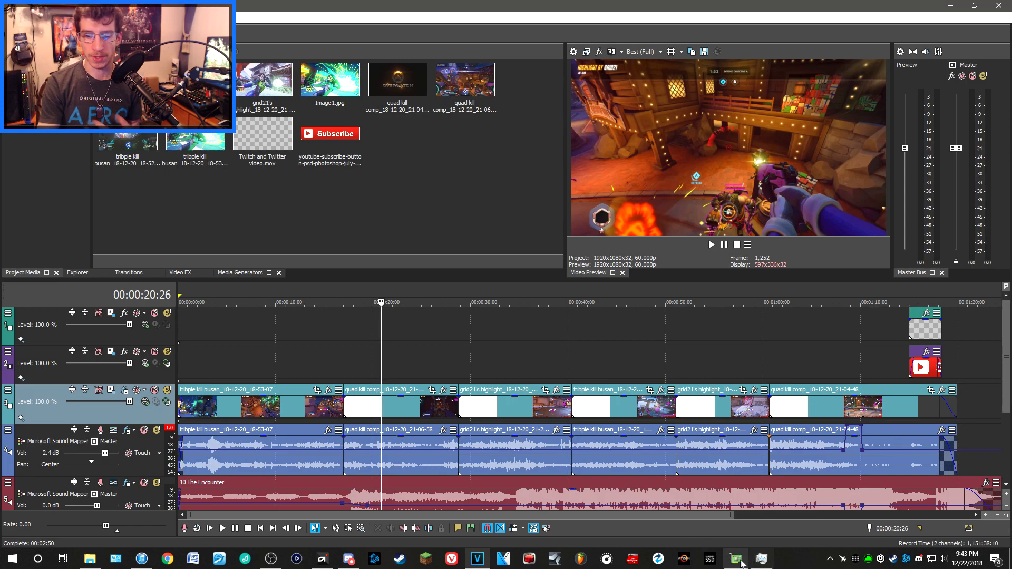
{"action": "left_click", "coordinate": [761, 559]}
{"action": "left_click", "coordinate": [760, 562]}
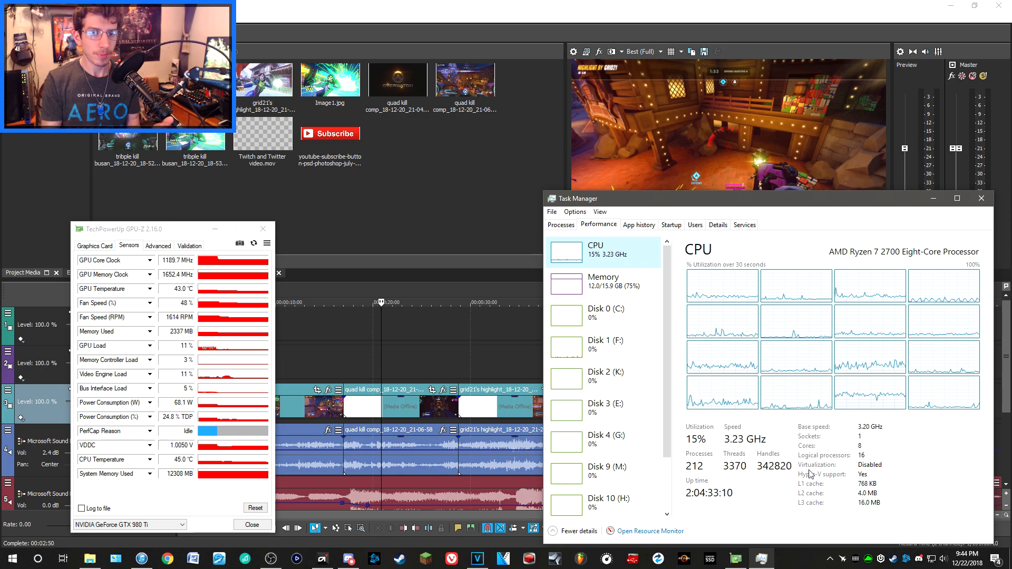
Step: Bring VEGAS Pro in front of Task Manager and GPU-Z to show the full project
{"action": "left_click", "coordinate": [714, 102]}
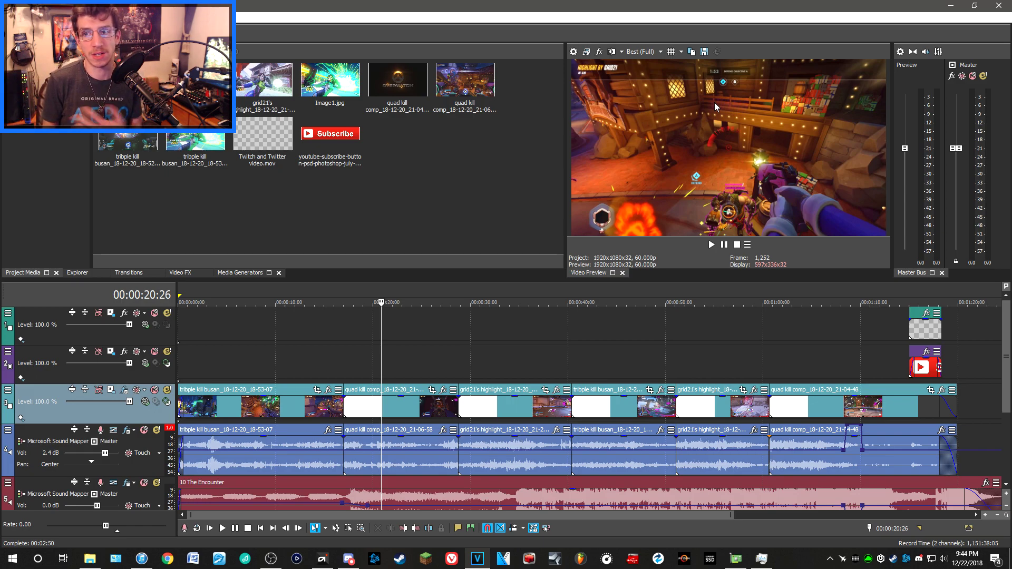
{"action": "scroll", "coordinate": [870, 350], "scroll_direction": "up", "scroll_amount": 5}
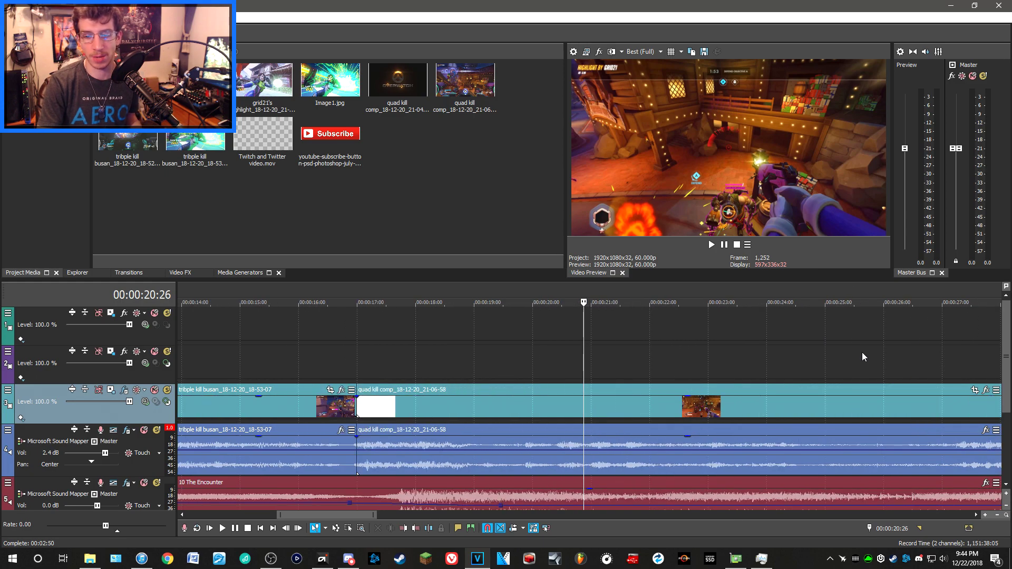
Step: Zoom the timeline out to show every clip, the music and the Subscribe overlay
{"action": "scroll", "coordinate": [858, 352], "scroll_direction": "down", "scroll_amount": 8}
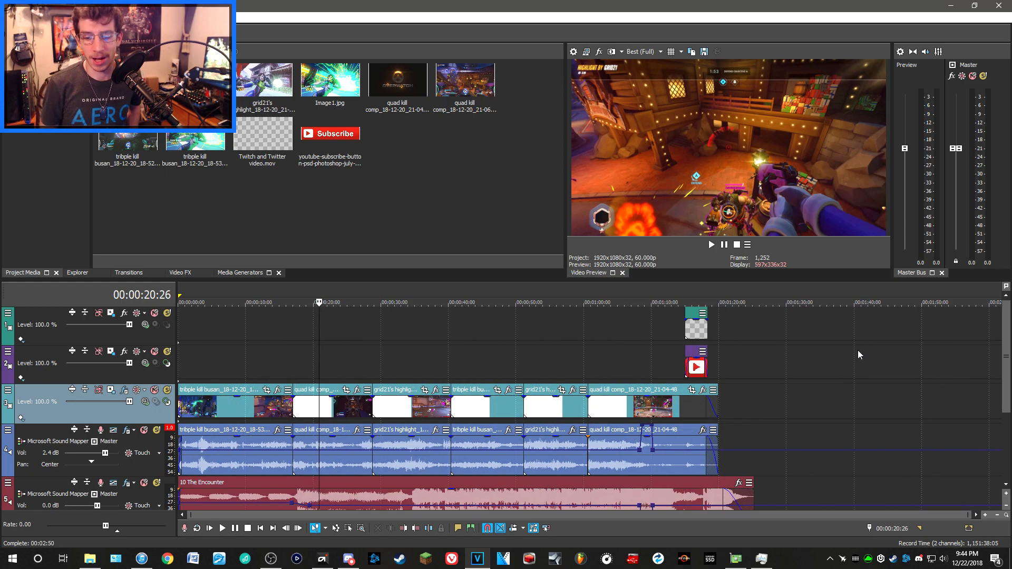